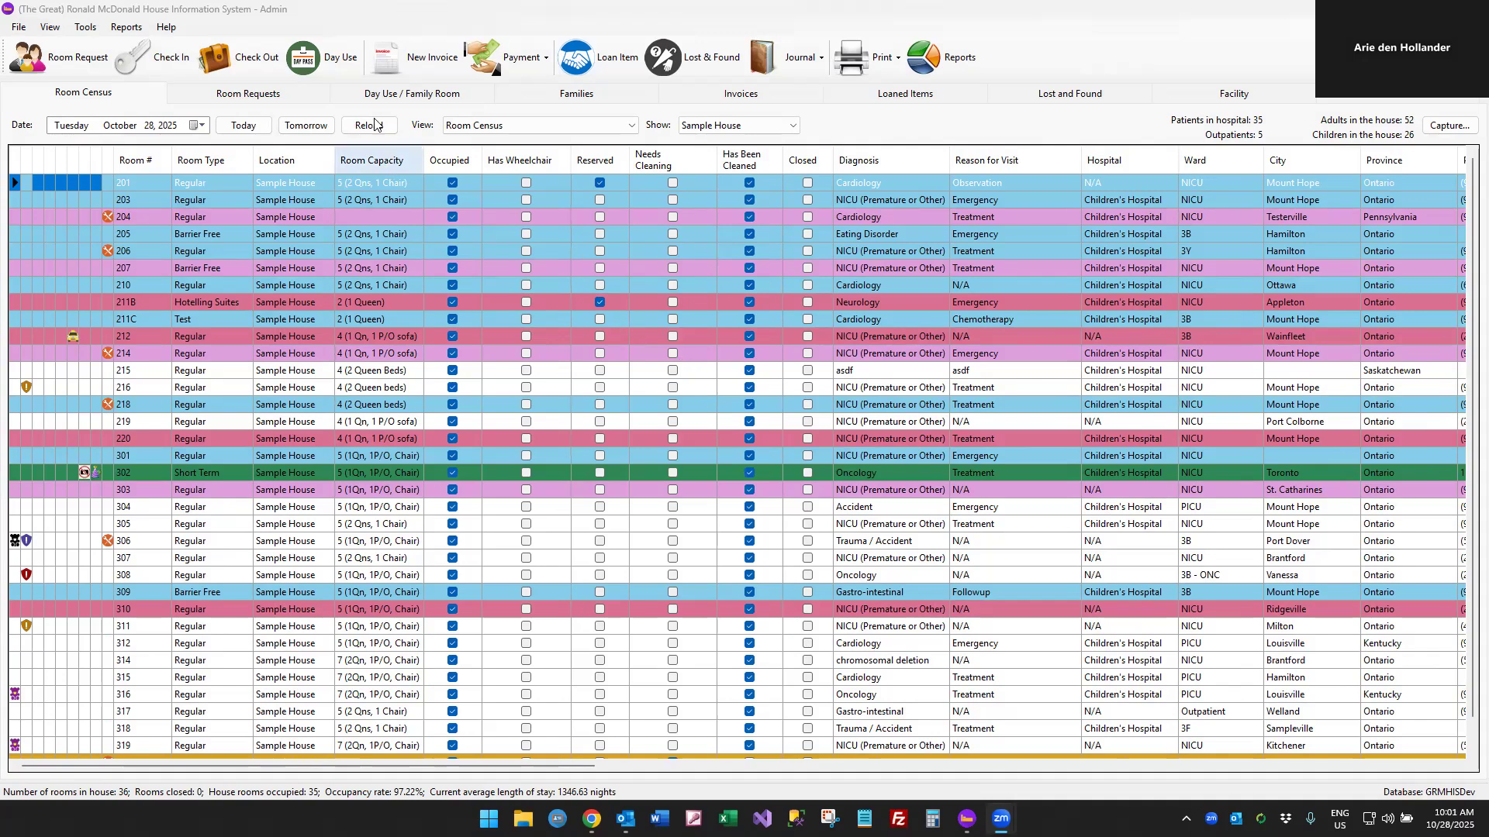
Add a new active location in the application settings named Family Room 4, prefix FR4, for Family Room / Day Use only
left_click(90, 28)
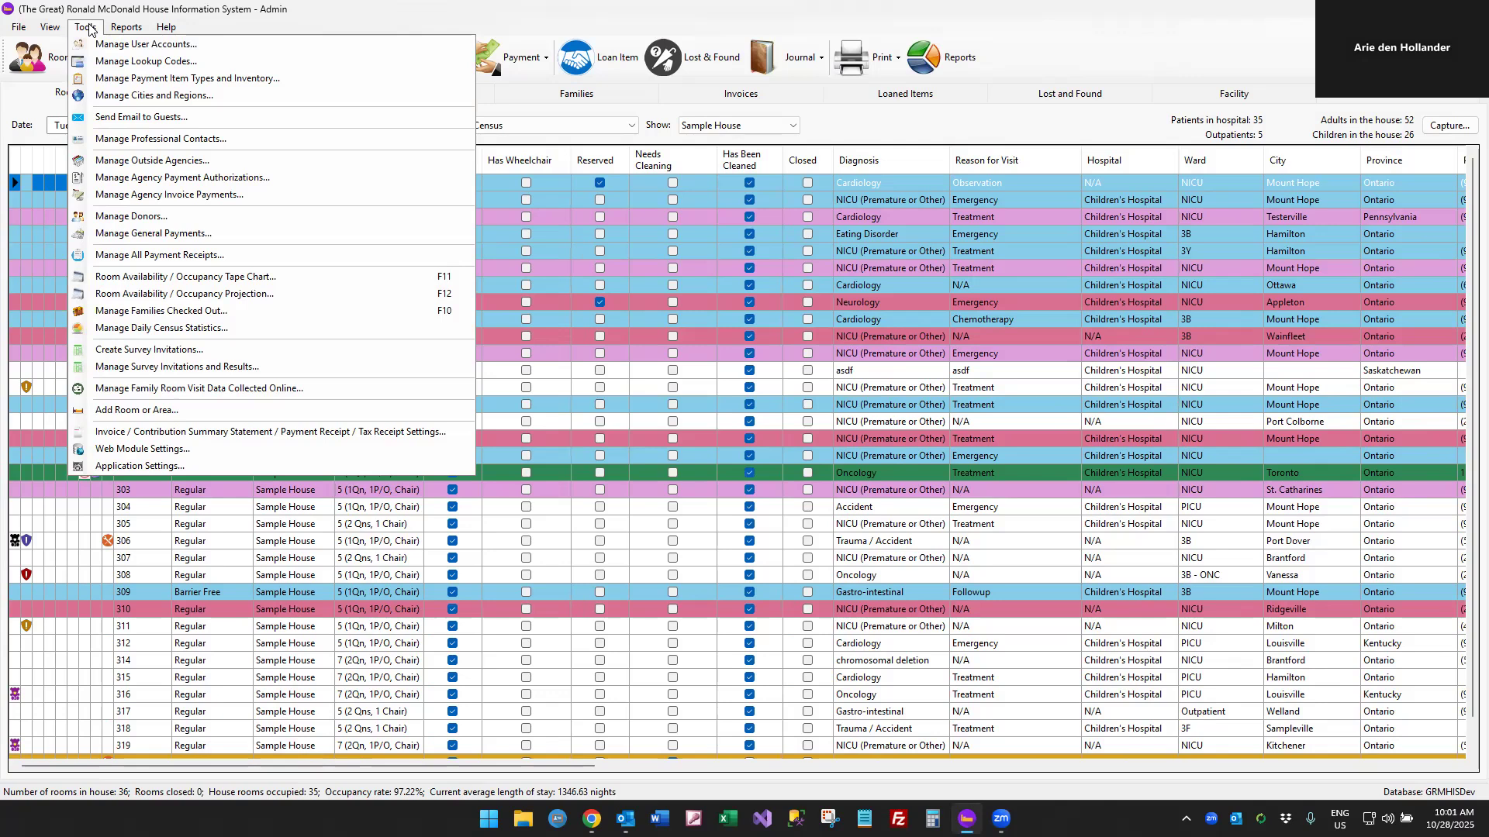
left_click(139, 467)
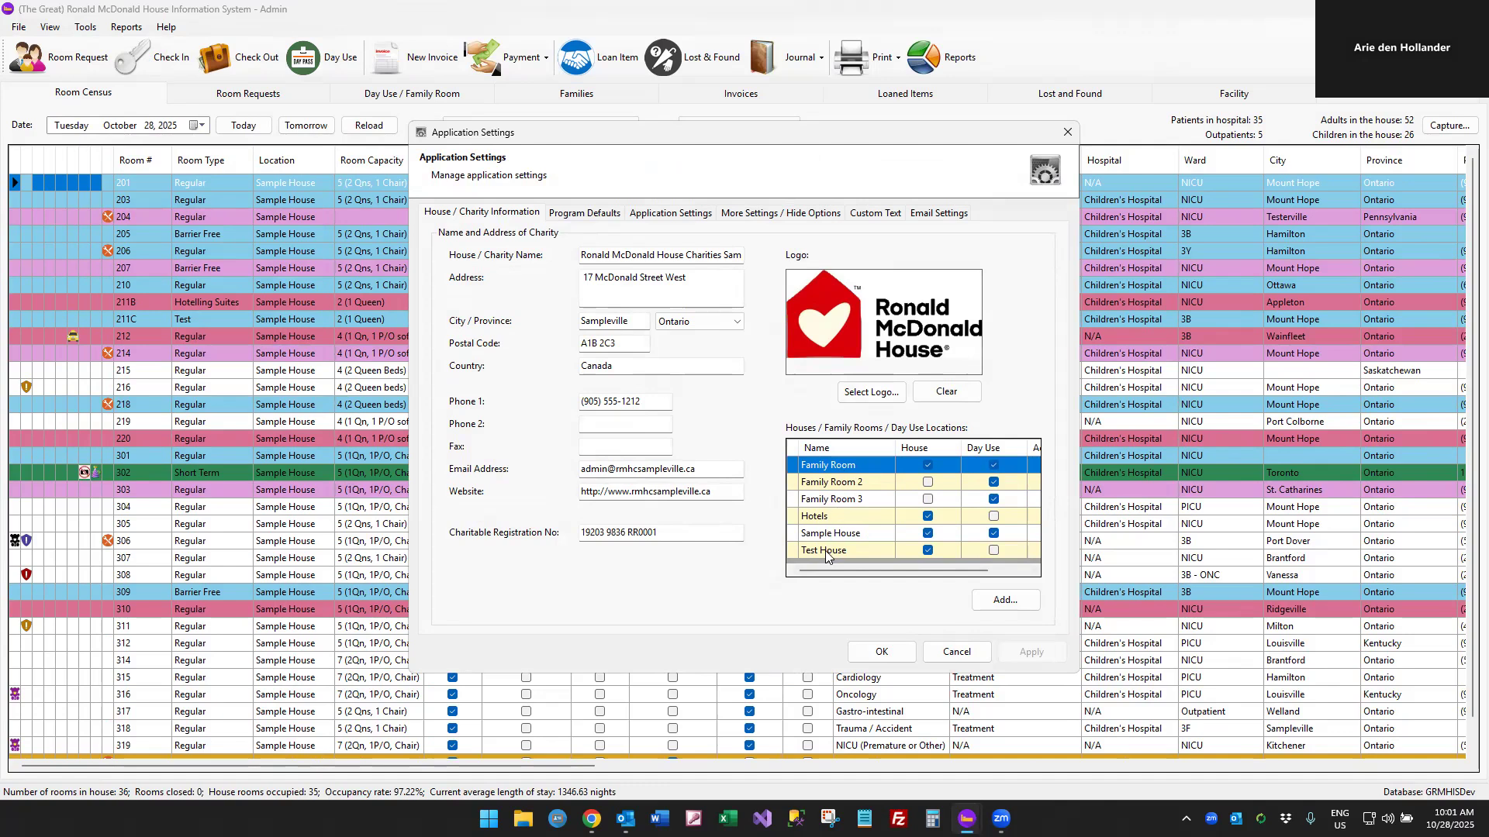
left_click(1003, 602)
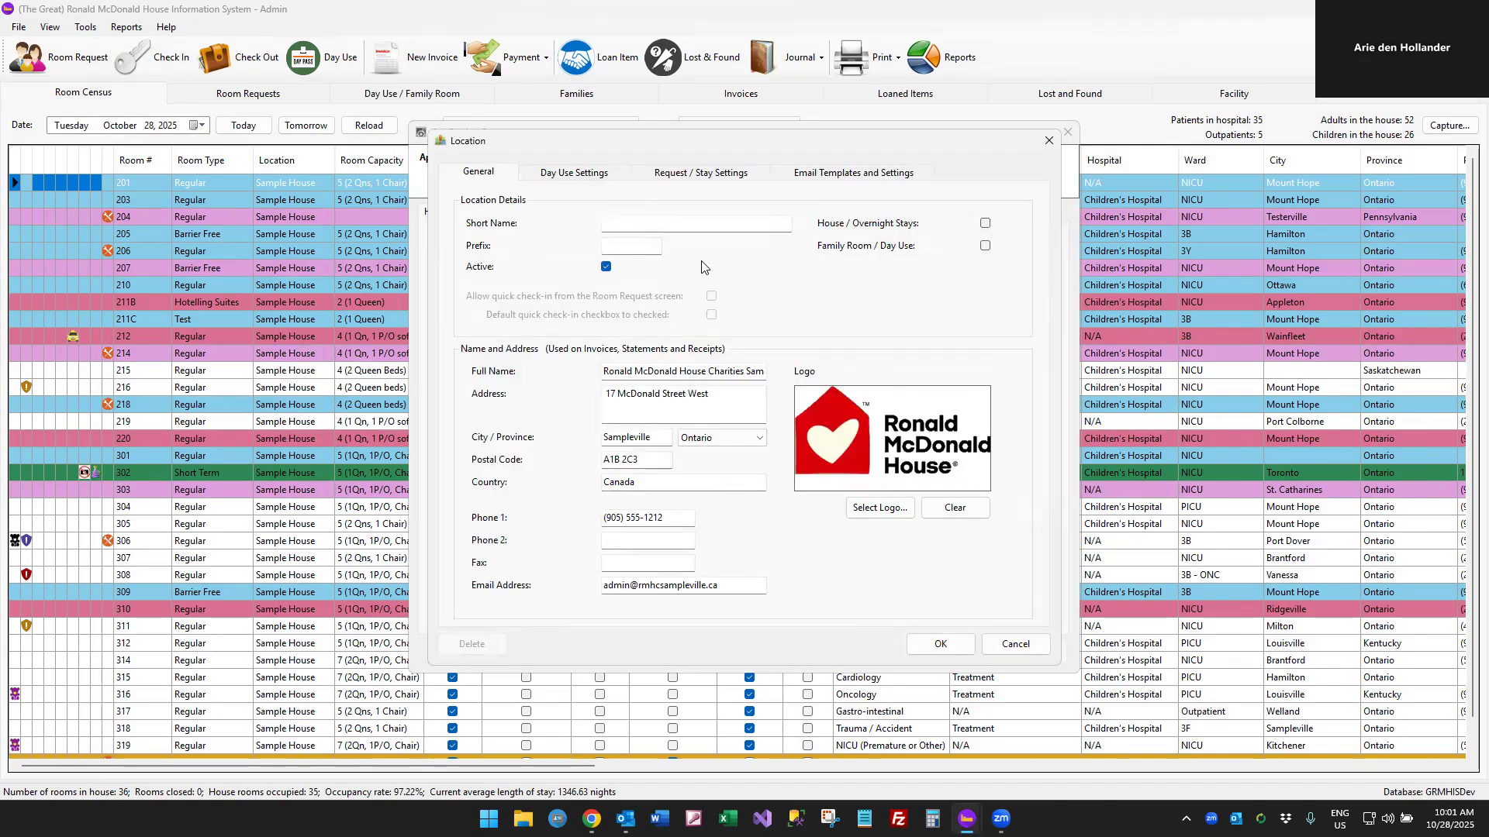
left_click(673, 223)
type("Family Room 4")
key("Tab")
type("FR4")
left_click(984, 247)
left_click(985, 225)
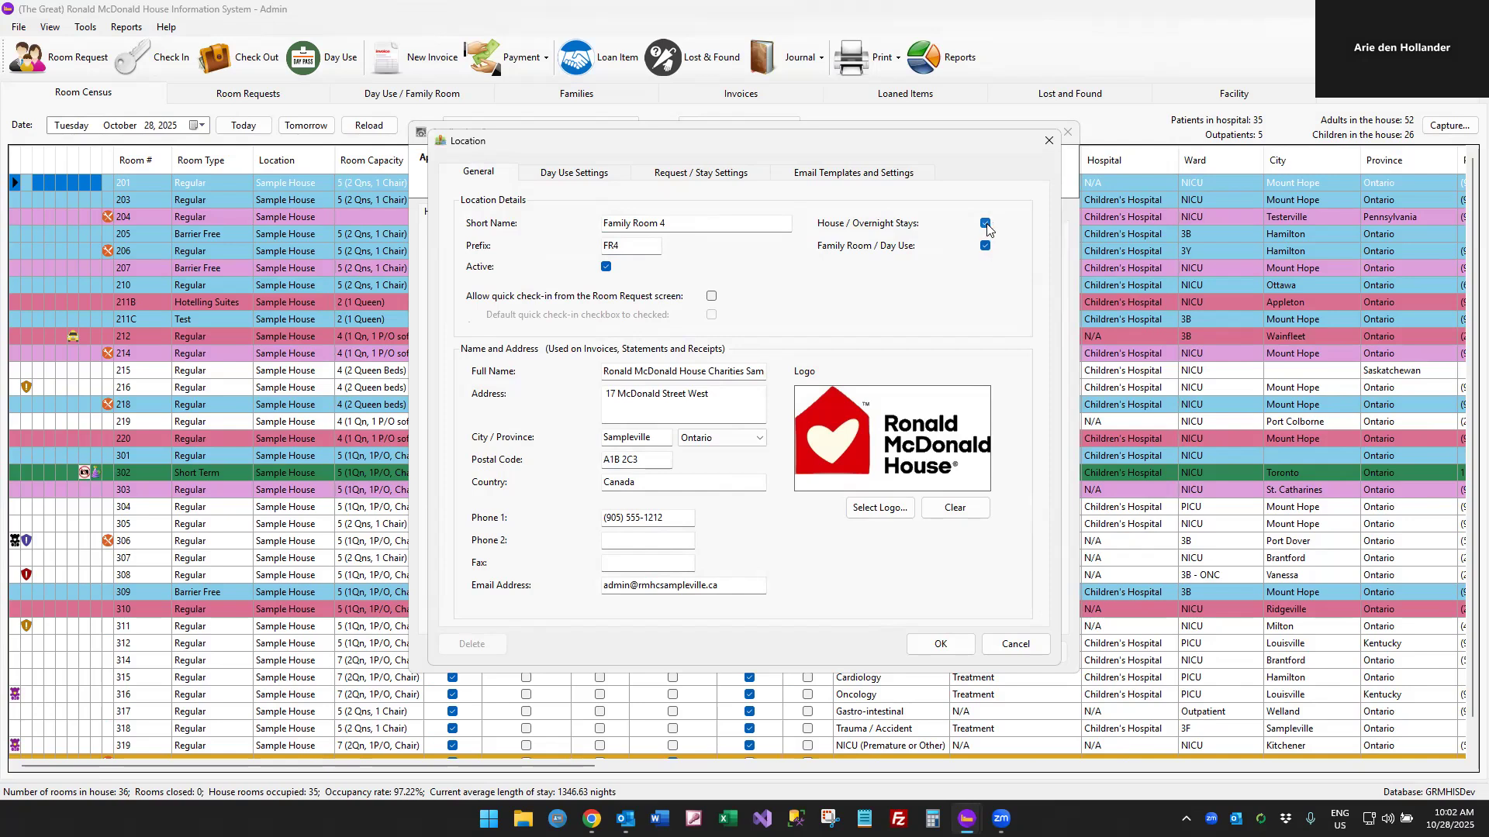
left_click(985, 227)
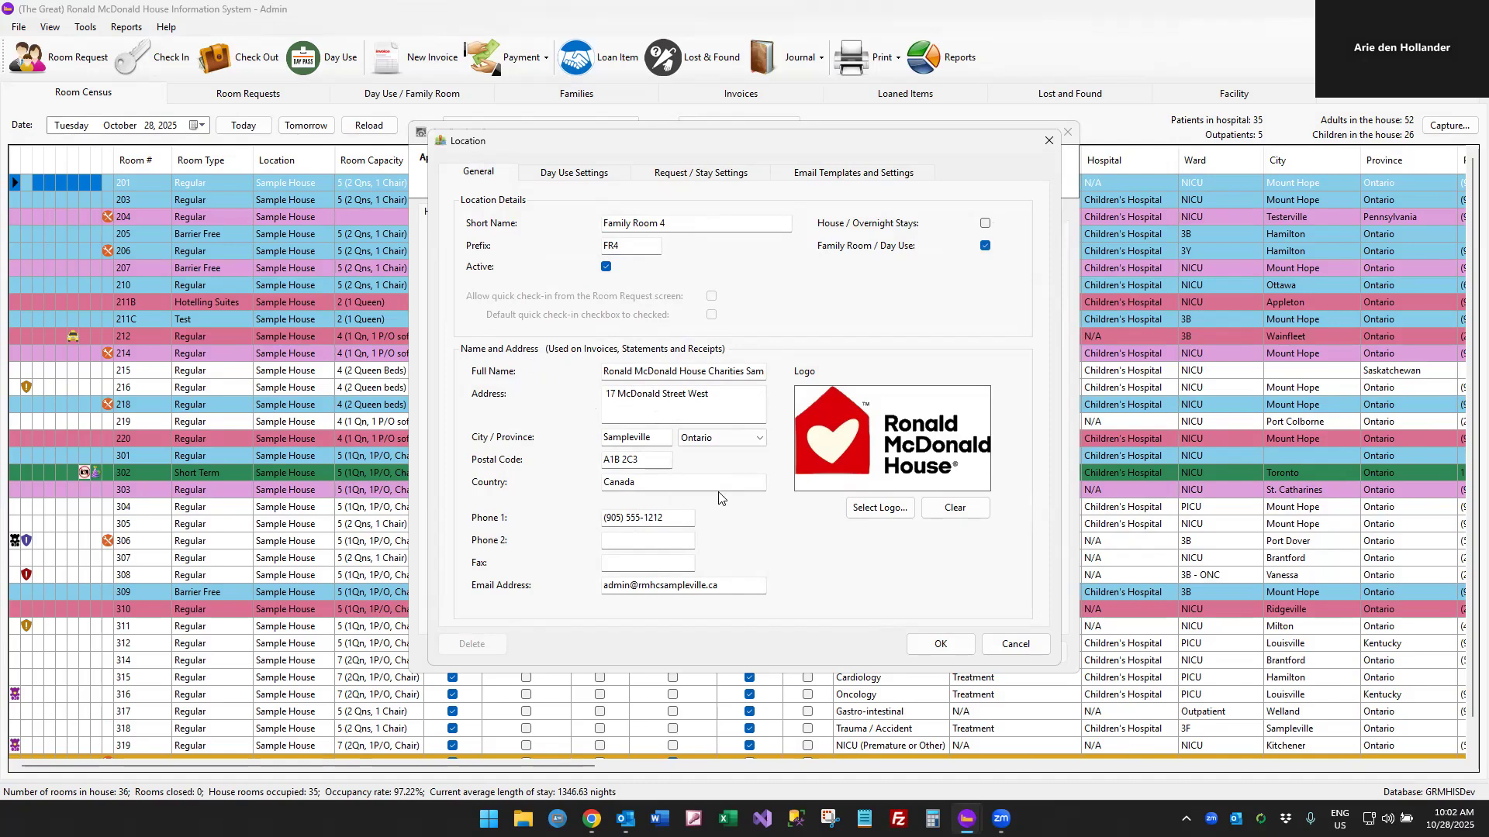
Mark Coffee and Kitchen as services offered at Family Room 4 in its day use settings, and save the location
left_click(575, 175)
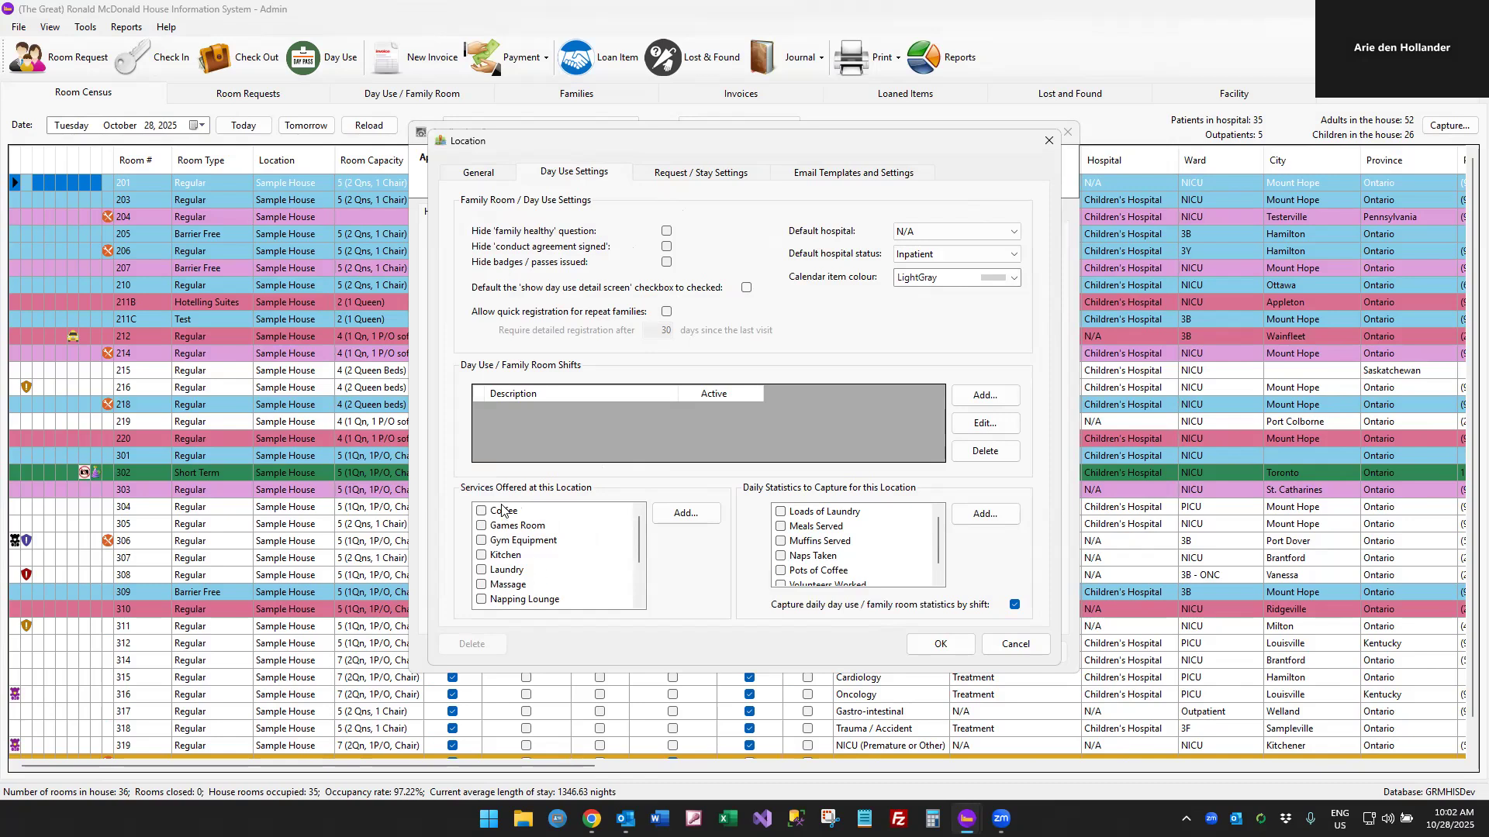
scroll(517, 585, "down", 2)
scroll(515, 582, "up", 2)
left_click(482, 555)
left_click(481, 512)
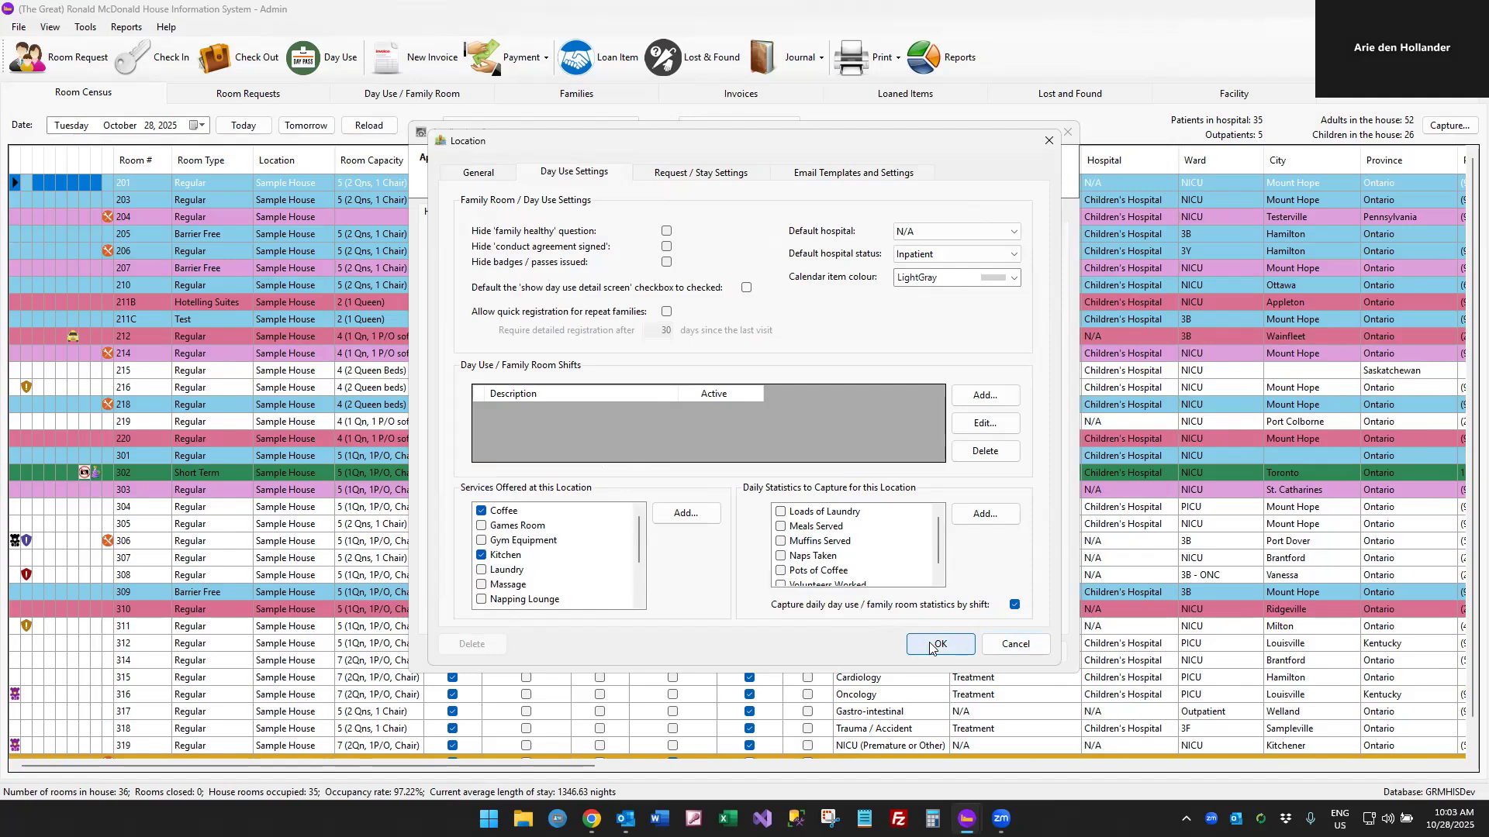
left_click(1001, 650)
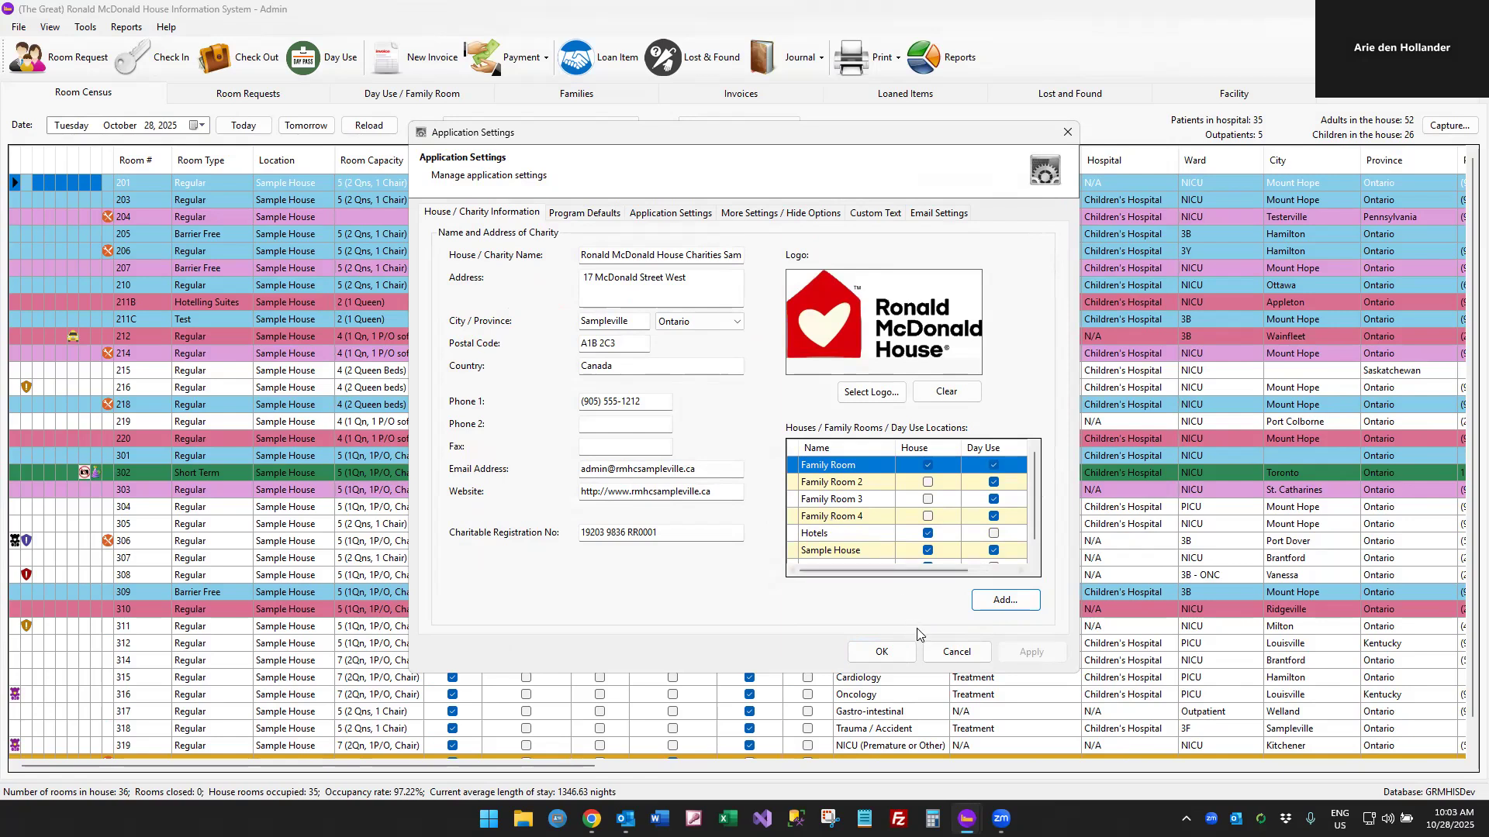
Save the application settings, accept the restart, and log back in with the account password
left_click(947, 654)
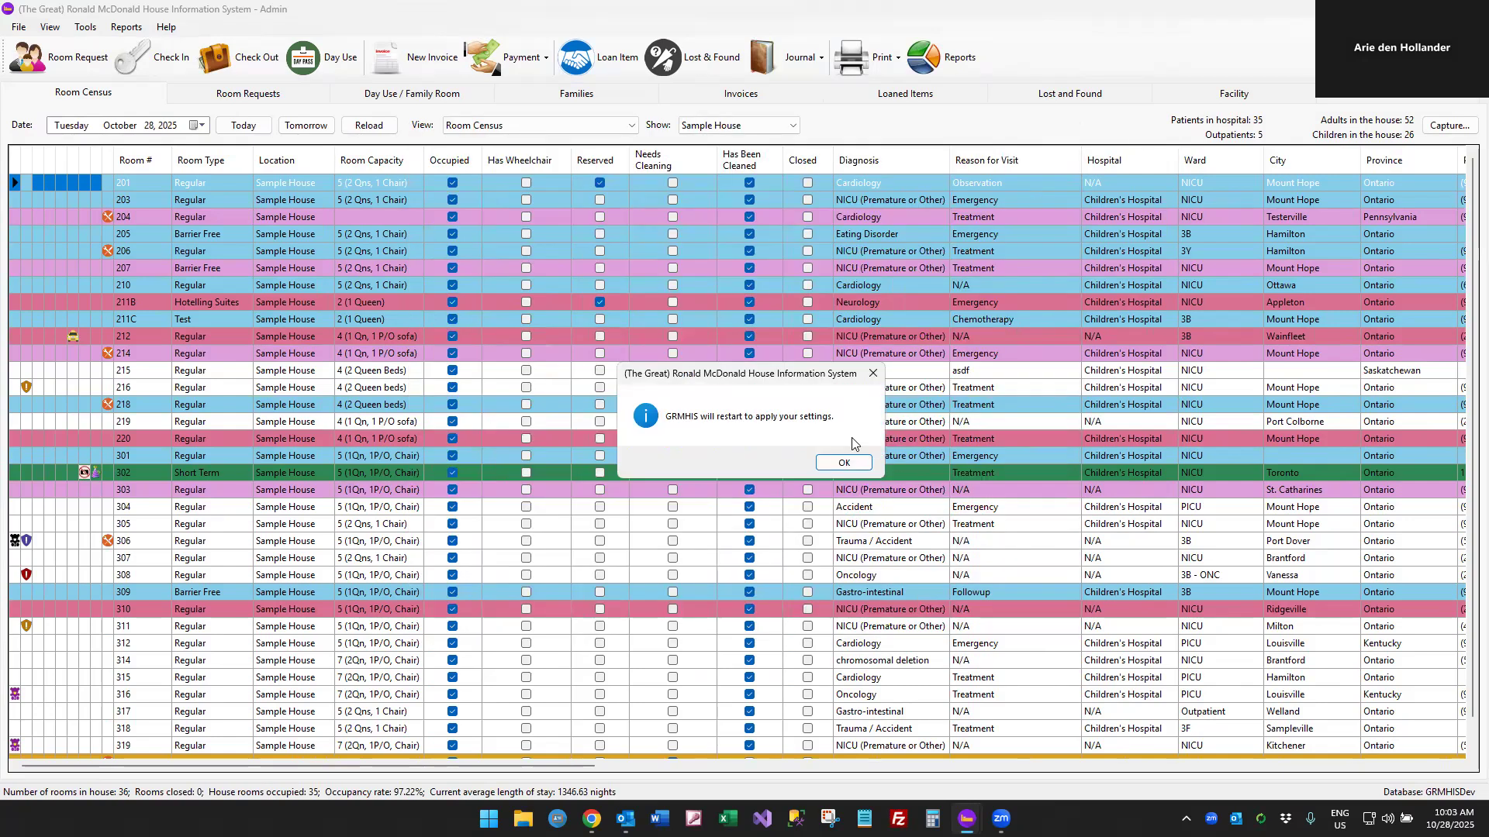
left_click(829, 468)
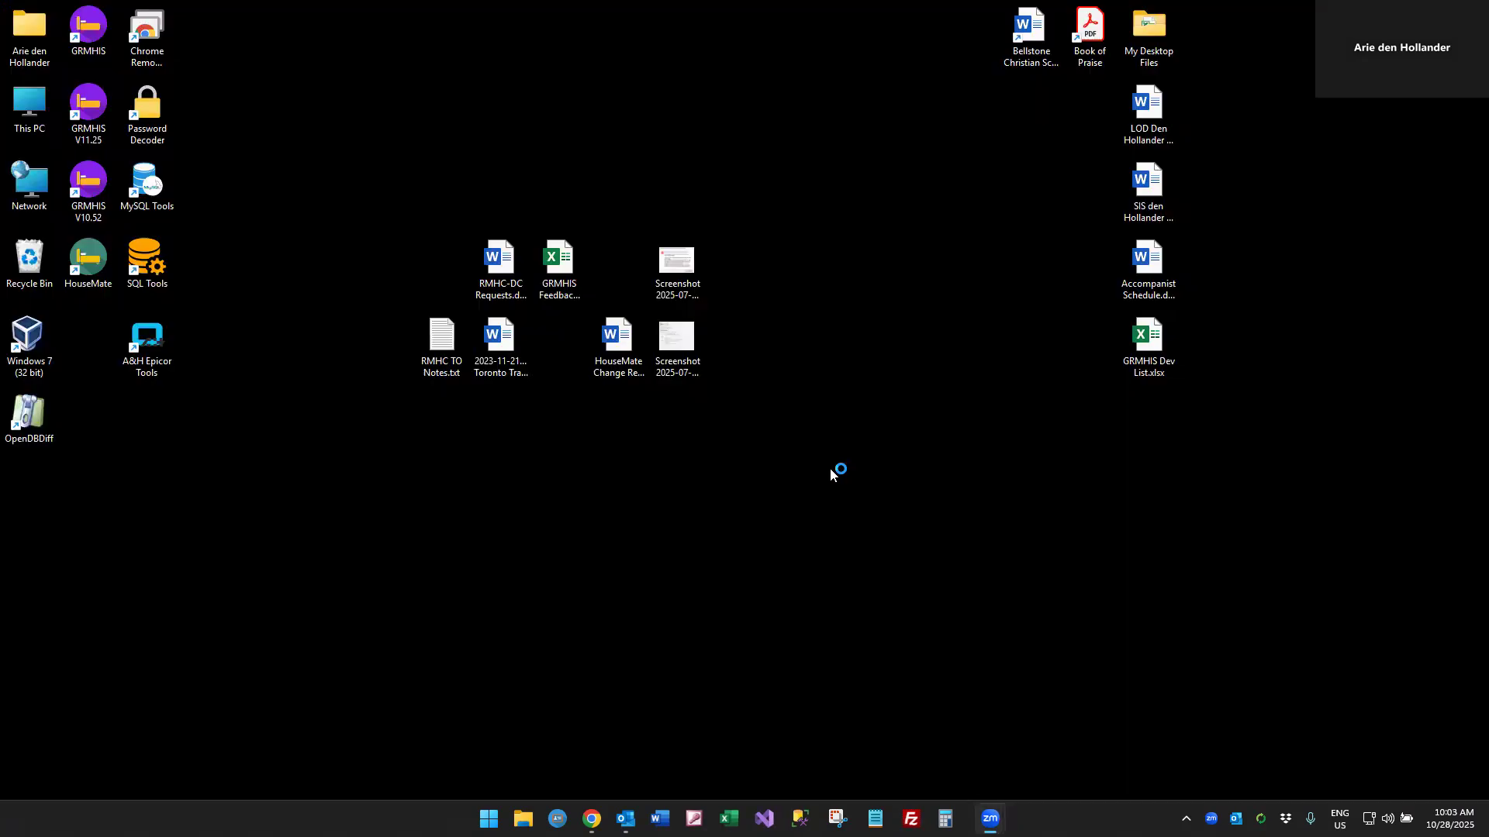
type("●●●●")
key("Return")
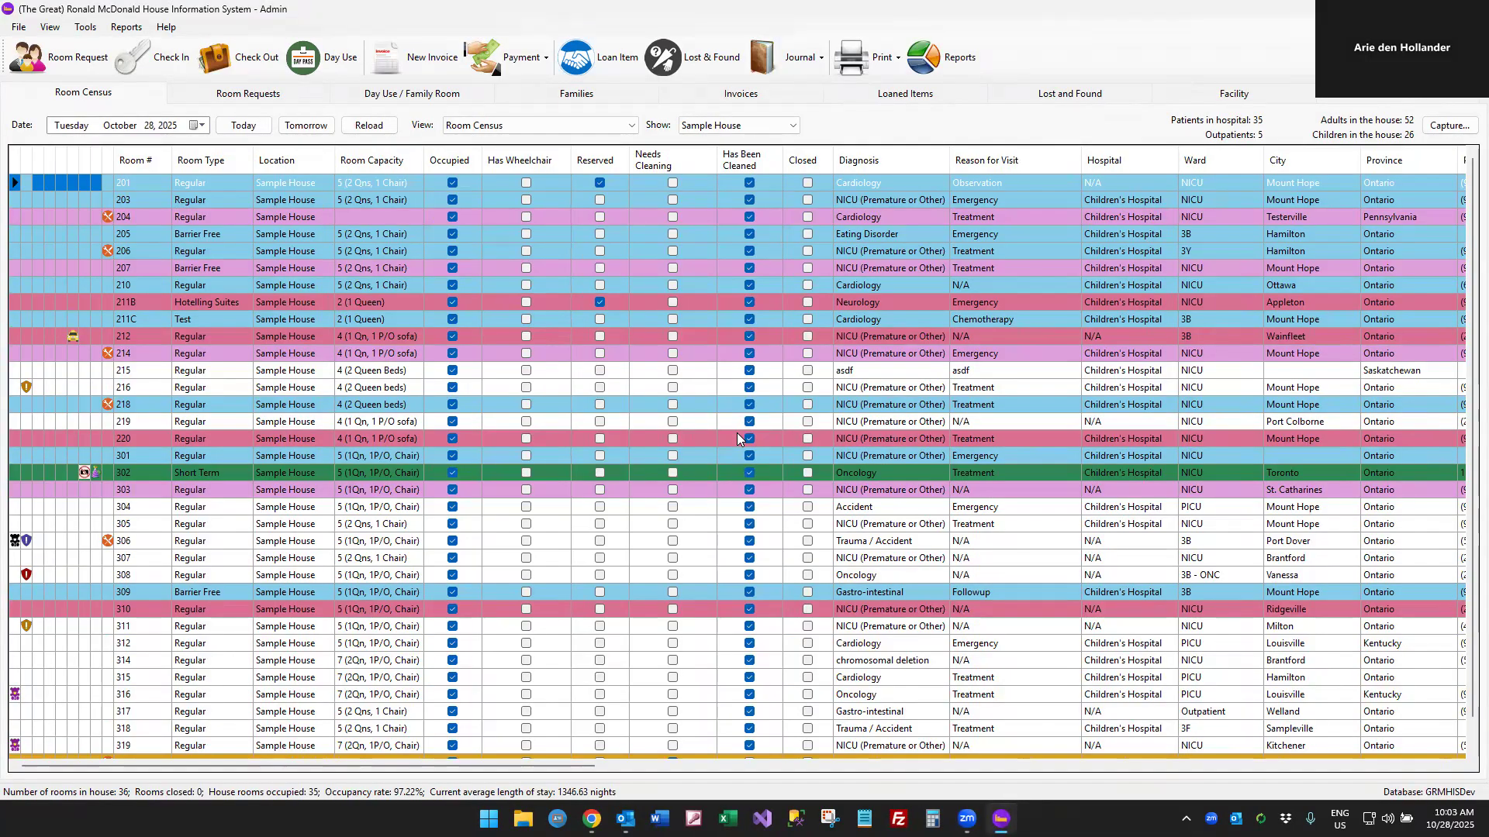
Enable the French and Spanish forms in the general web module settings
left_click(88, 29)
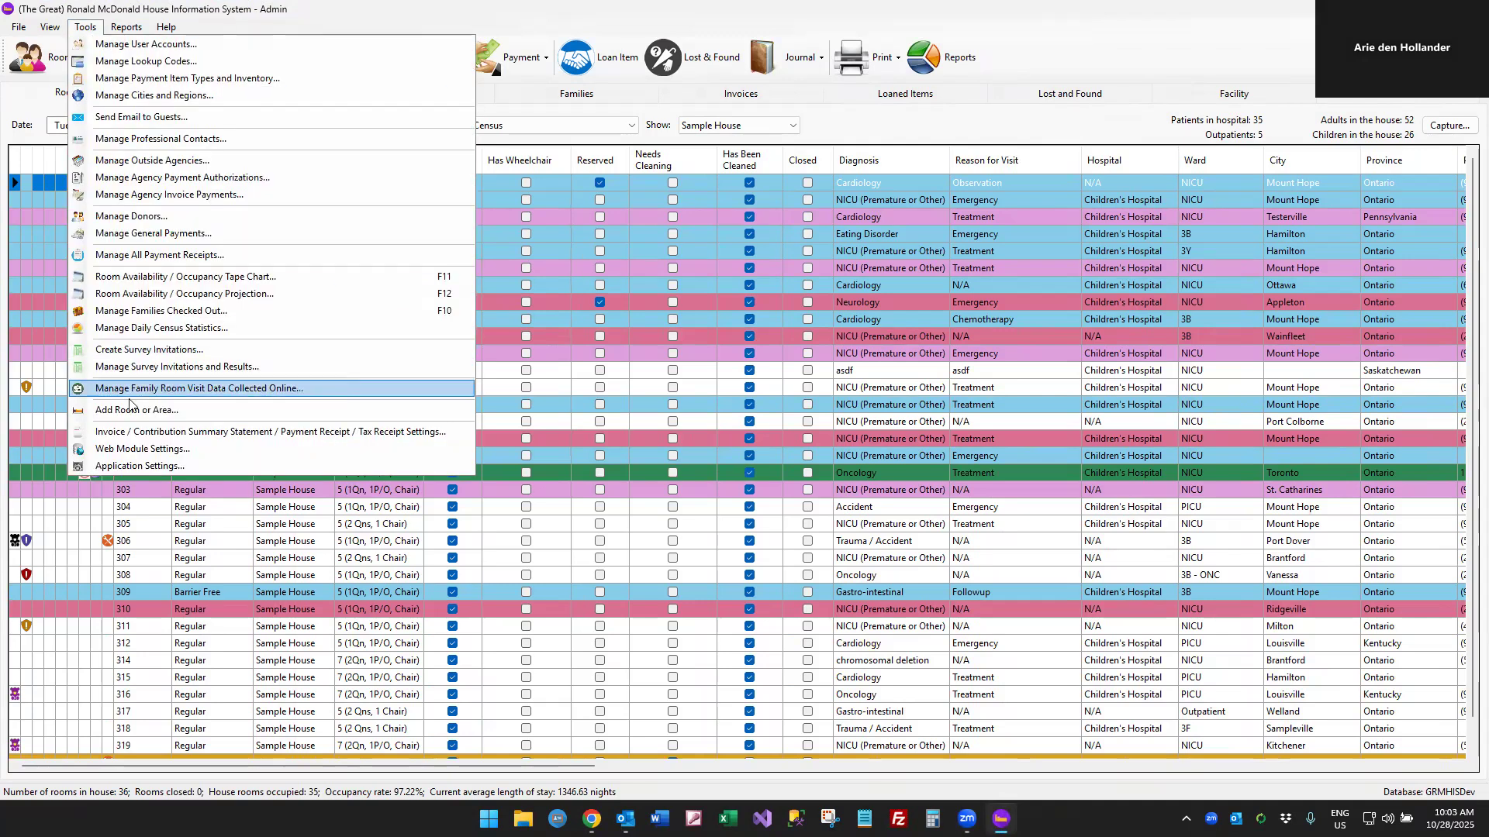
left_click(143, 451)
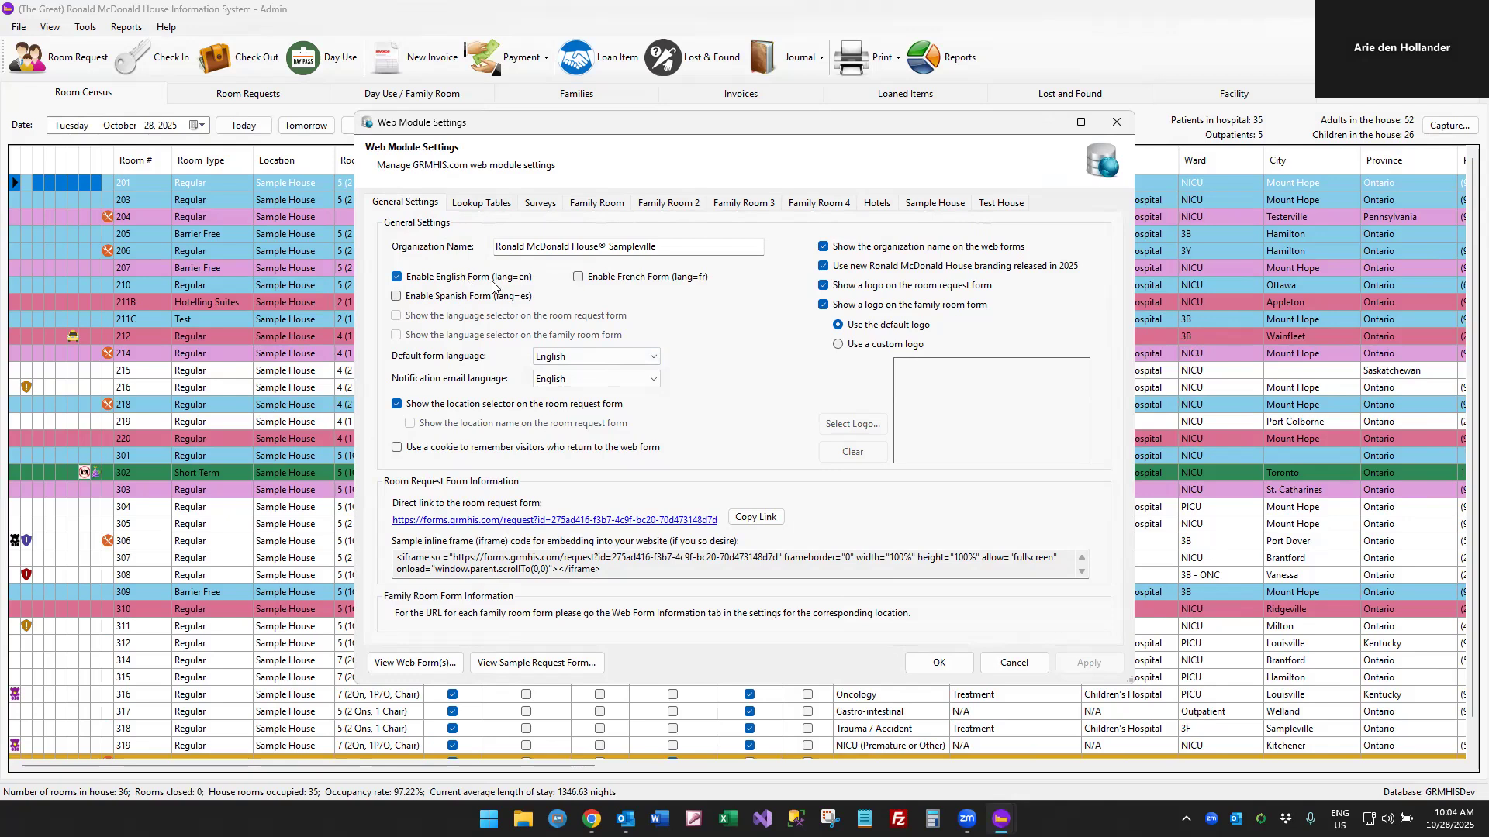
left_click(654, 277)
left_click(497, 303)
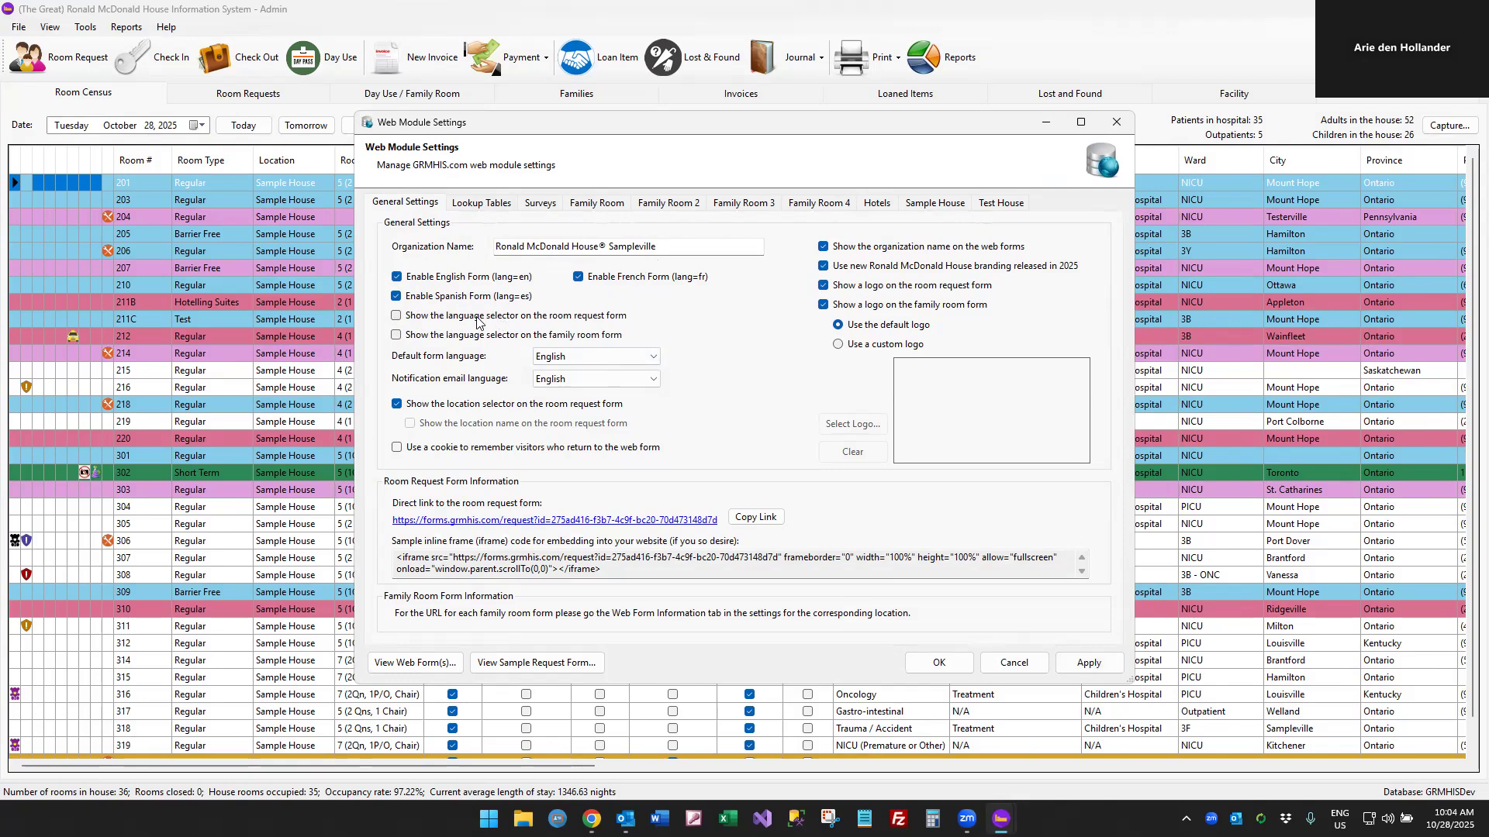
Show the language selector on the room request and family room forms, and set the default form language to Français
left_click(476, 323)
left_click(508, 339)
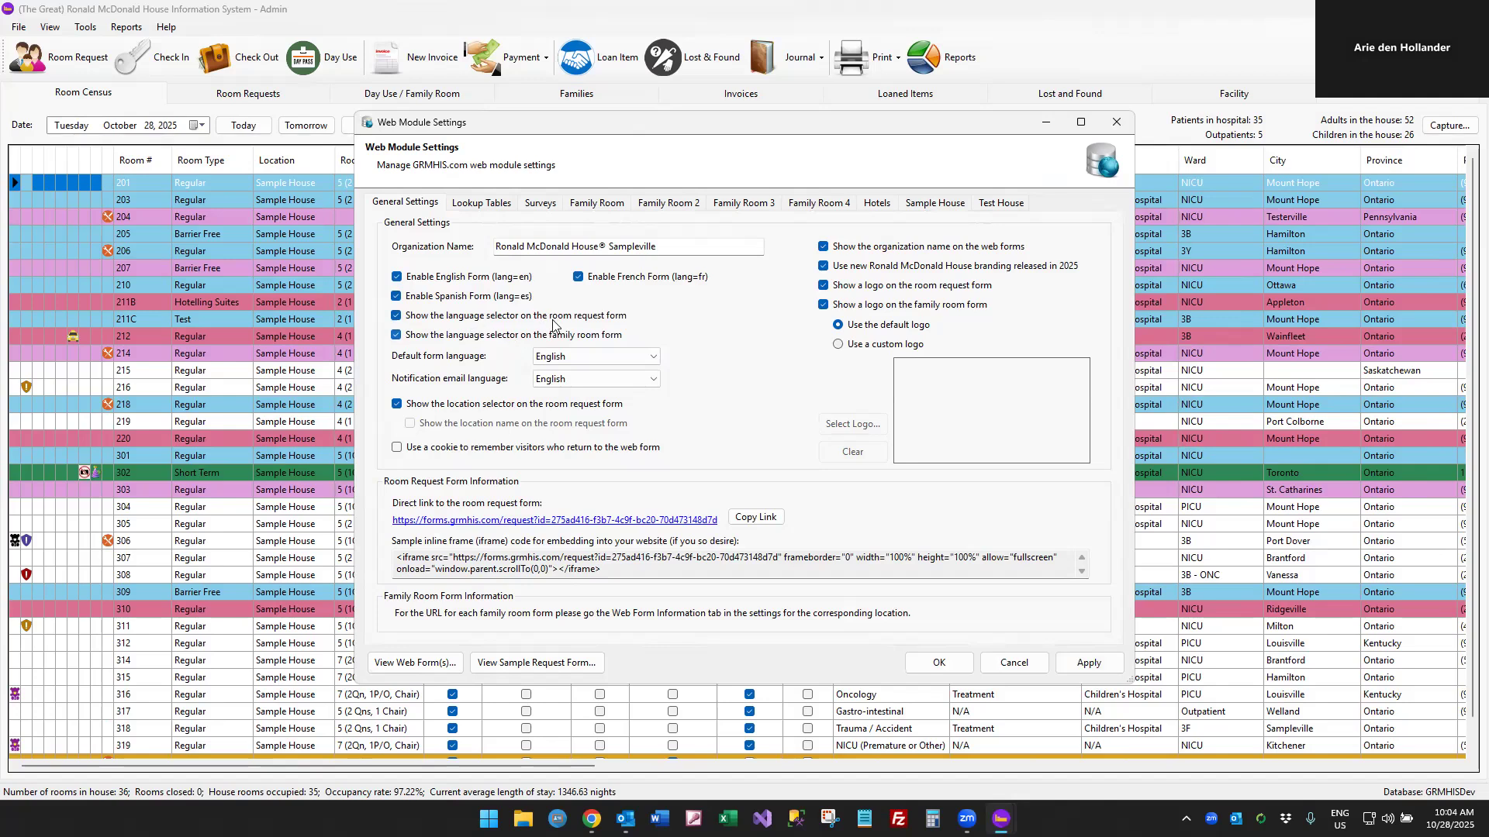
left_click(569, 358)
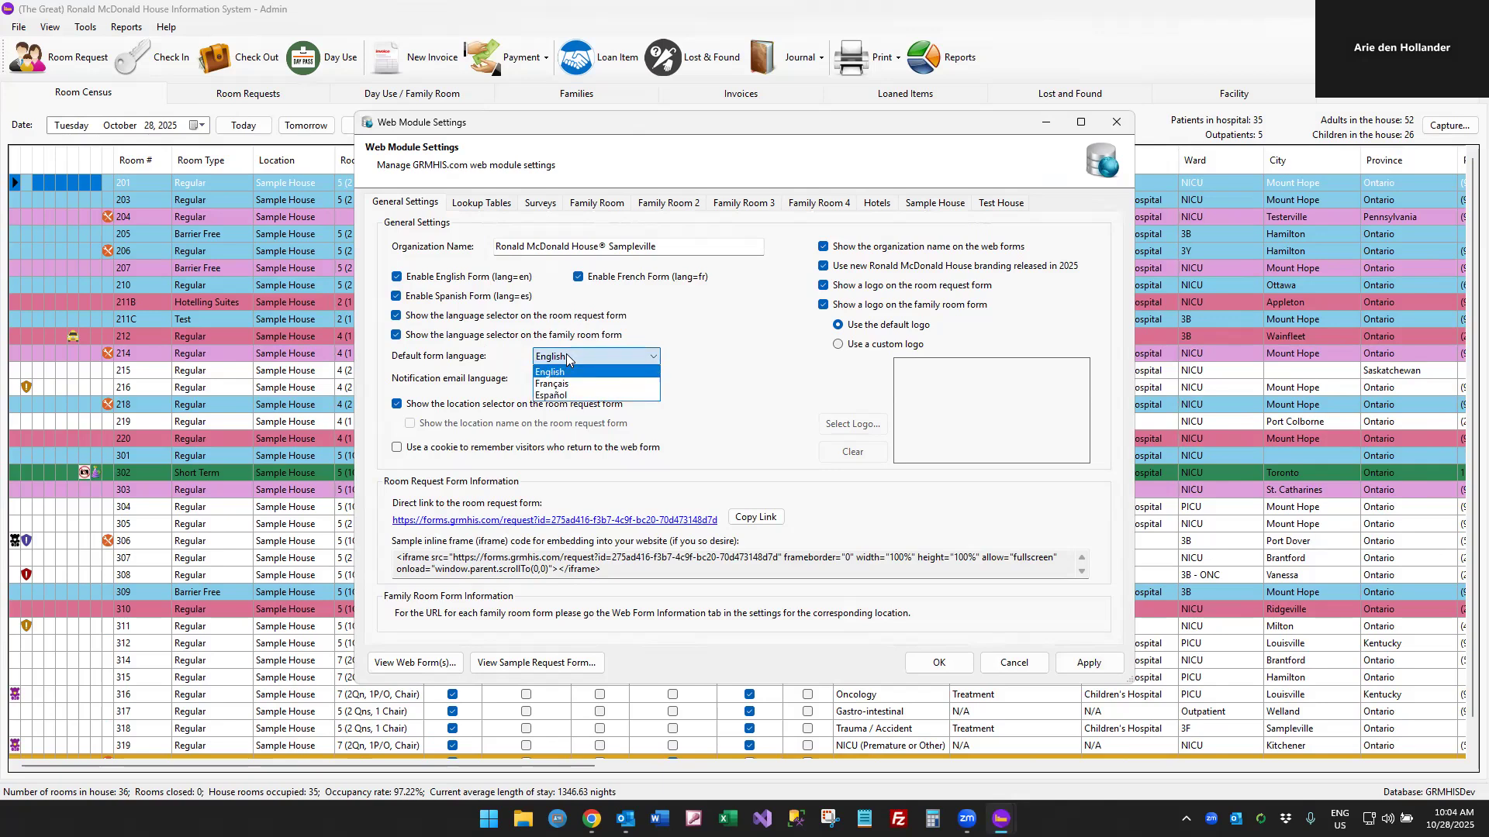
left_click(613, 383)
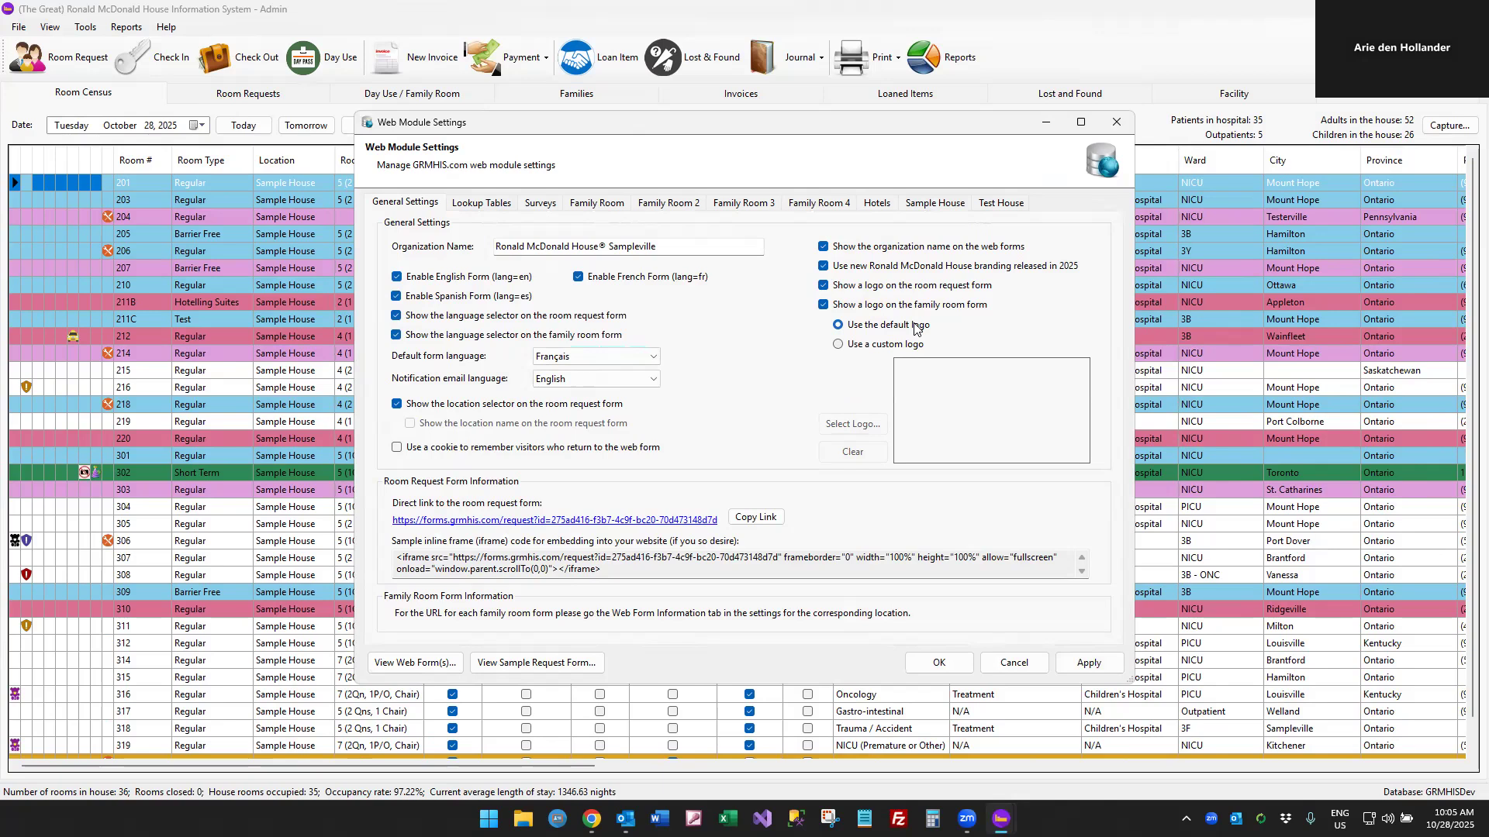
Choose a custom logo for the web forms and hide the organization name, leaving the 2025 branding option enabled
left_click(875, 346)
left_click(862, 249)
left_click(862, 271)
left_click(842, 271)
Switch to the browser to view the logo and organization name on the Basic Family Room web form, and move its window away
key("alt+Tab")
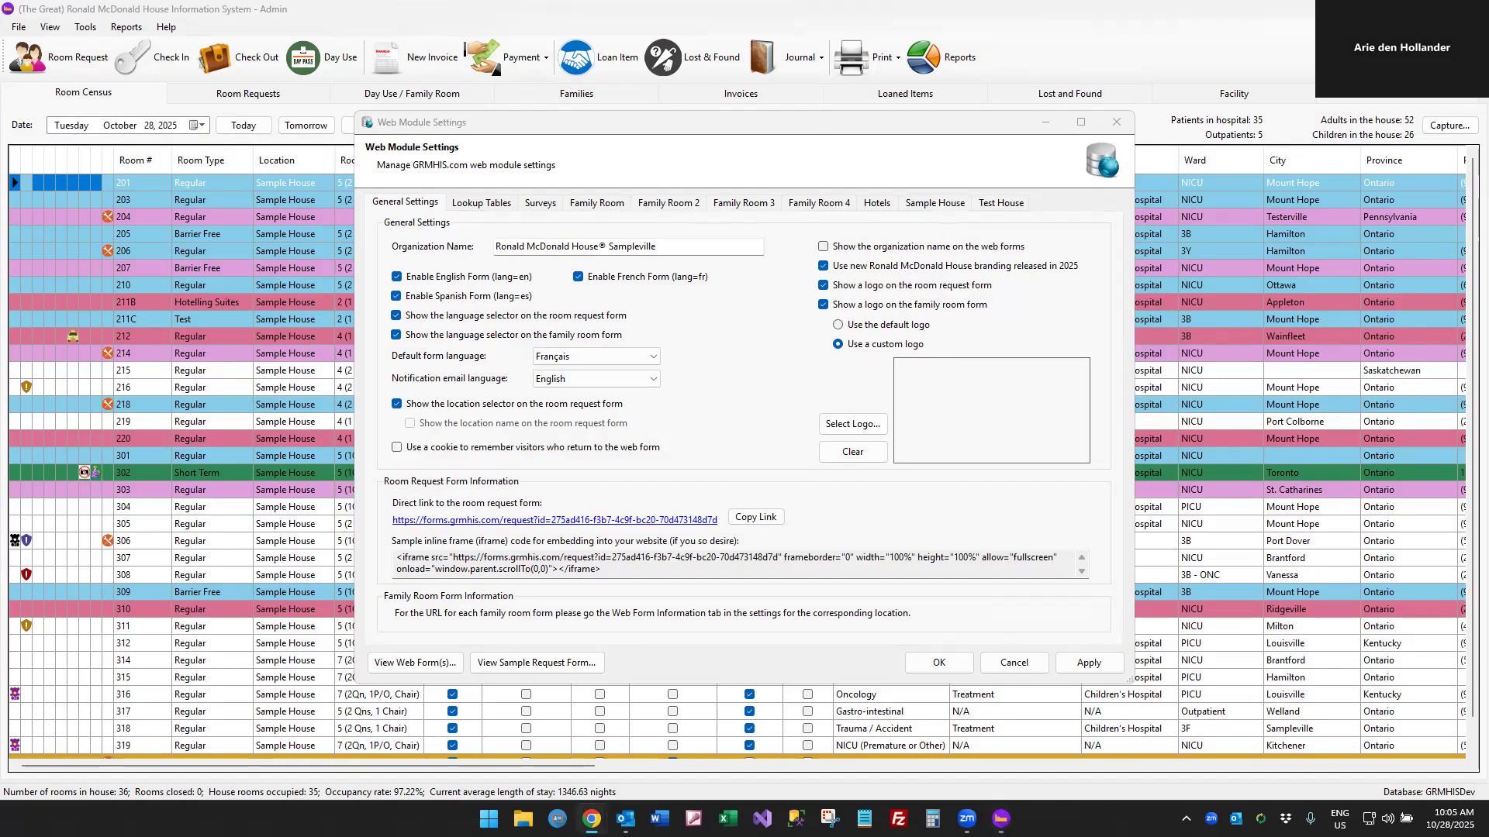
left_click_drag(1488, 75, 816, 75)
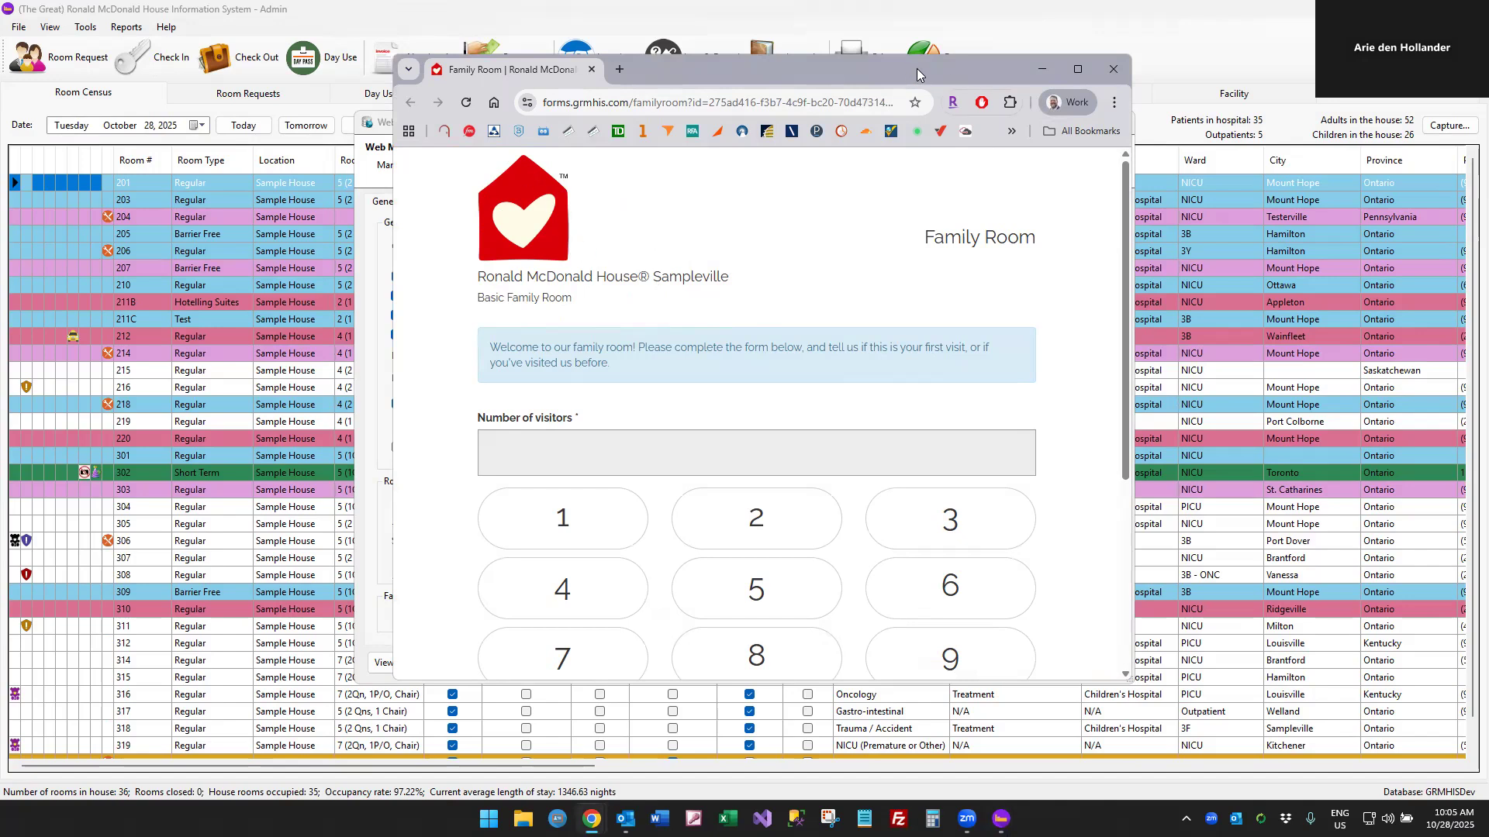
left_click_drag(916, 70, 1487, 70)
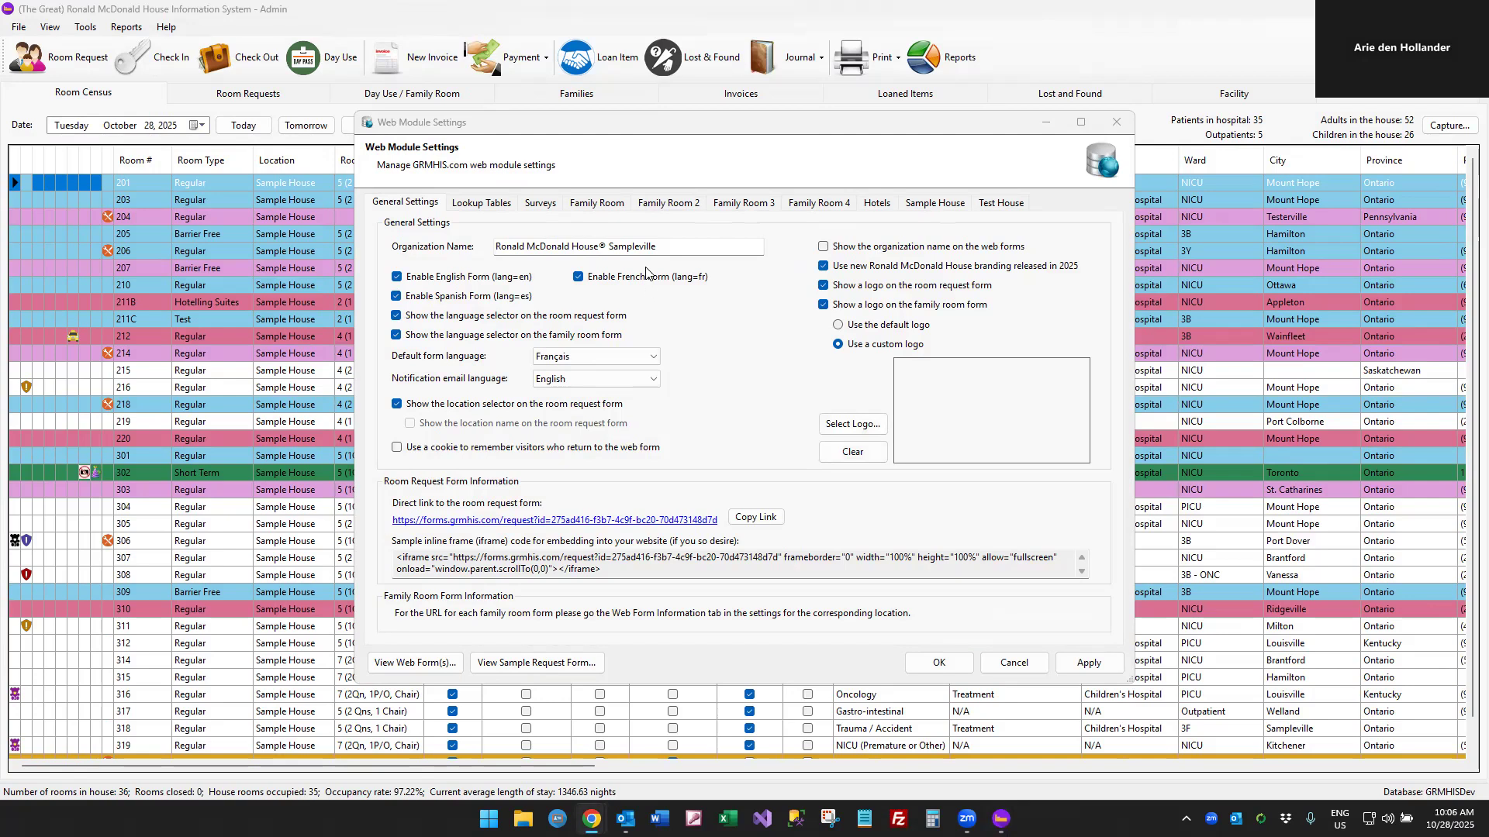
Compare the family room form settings of Family Room and Family Room 2, checking the simple versus detailed form choice
left_click(602, 204)
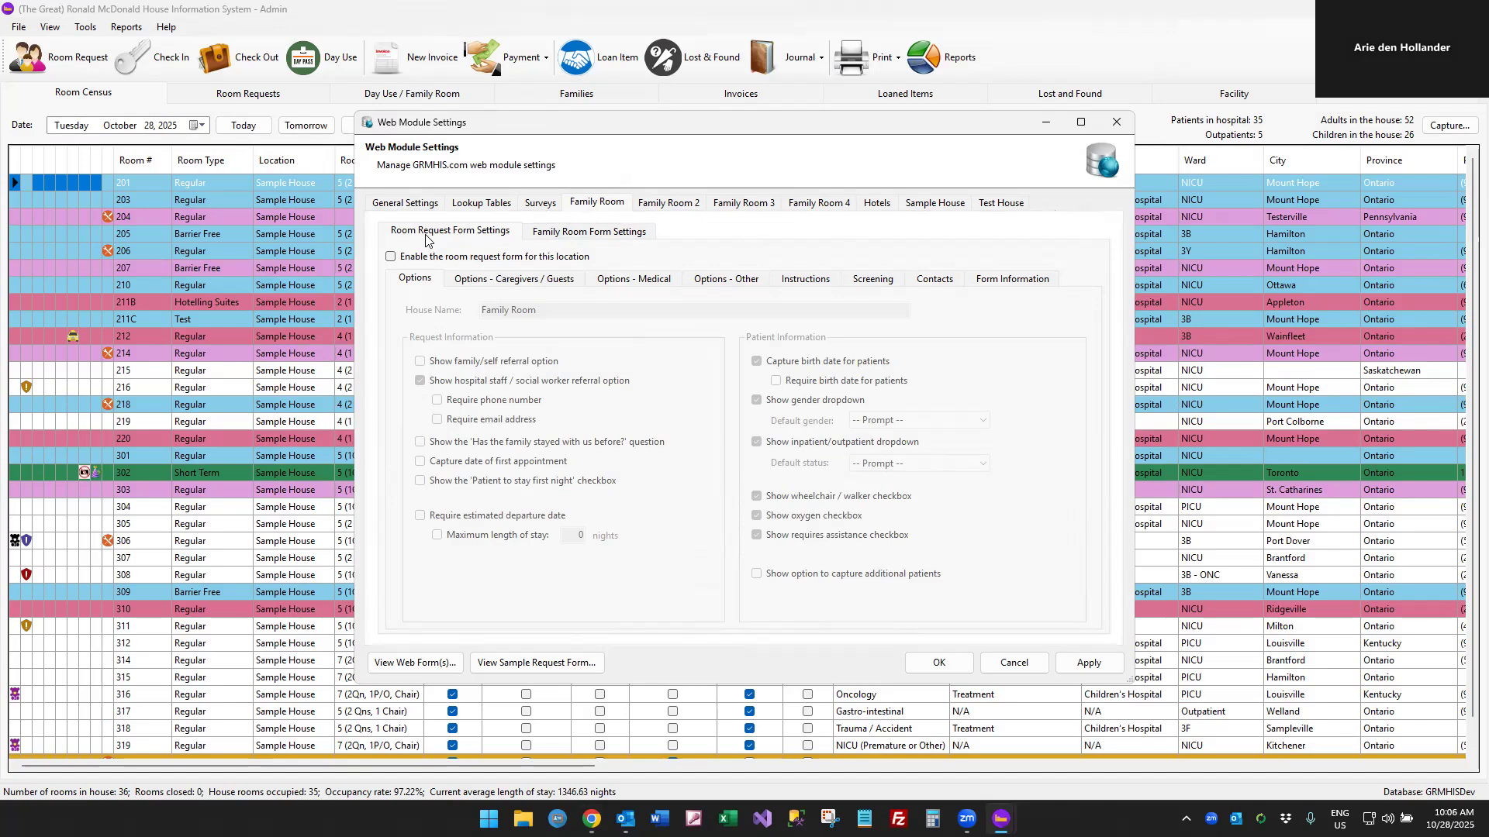
left_click(581, 235)
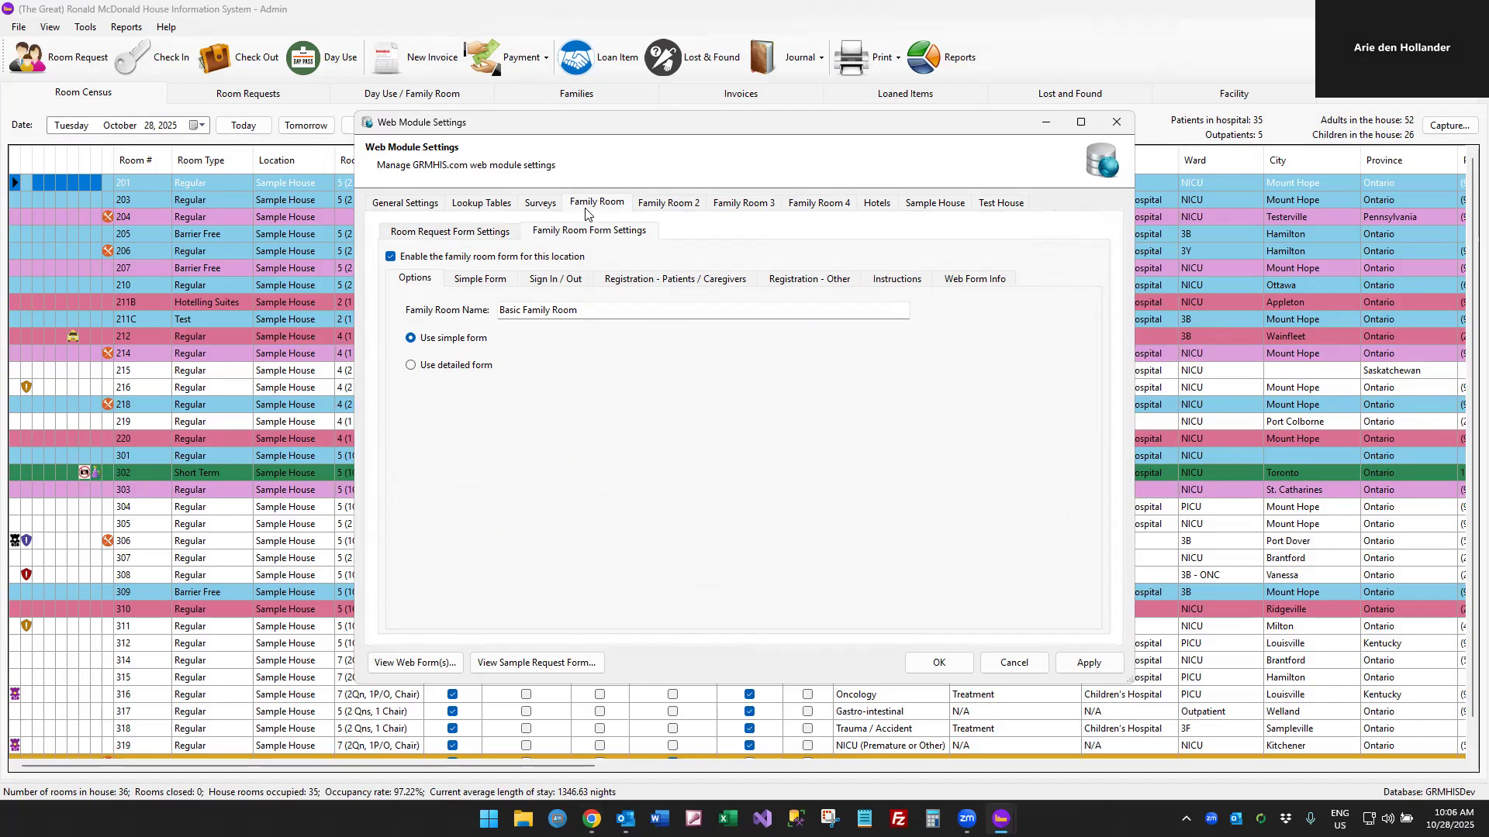
left_click(697, 211)
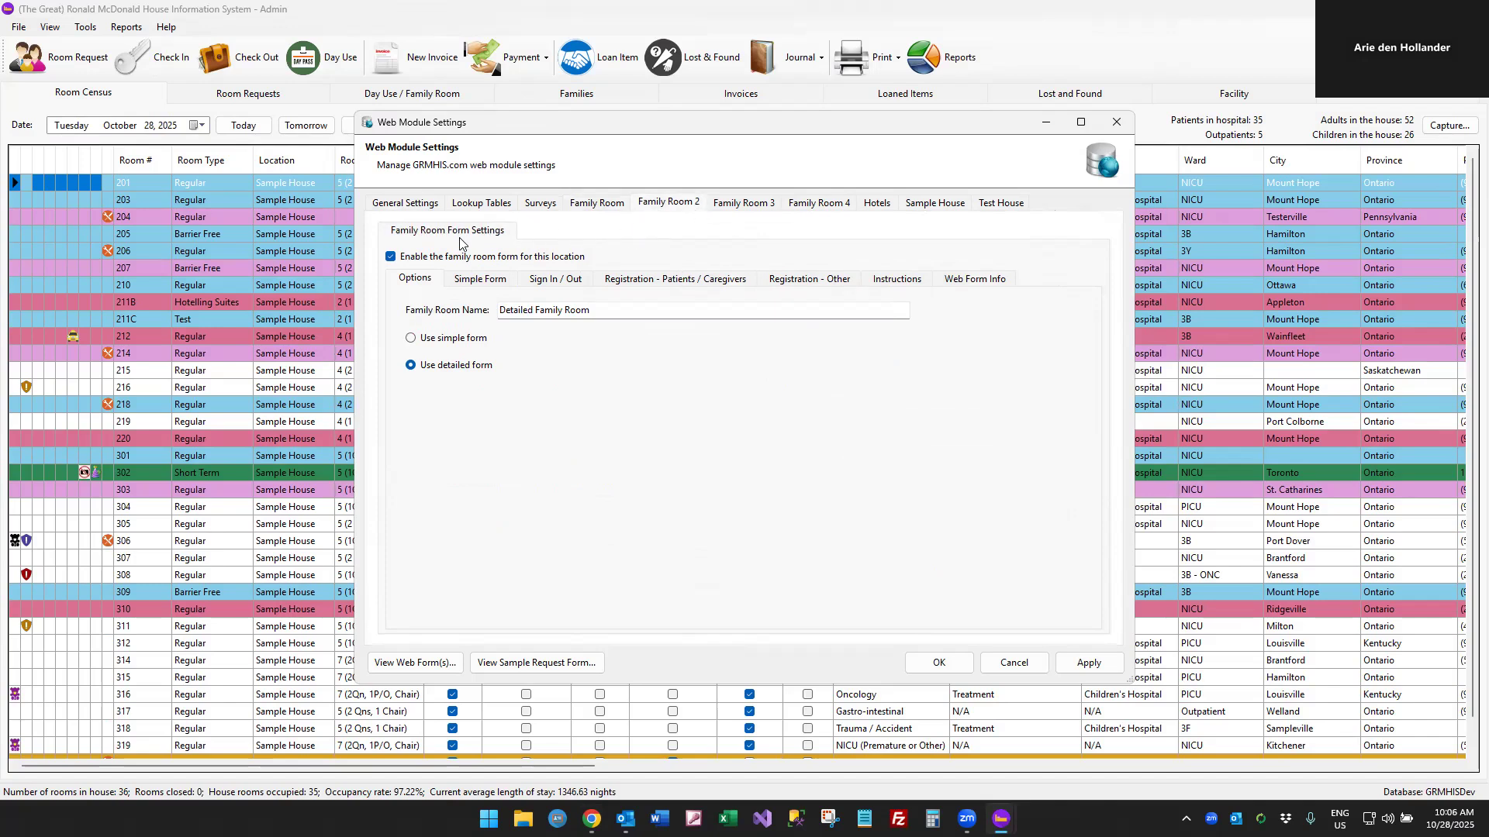
left_click(598, 204)
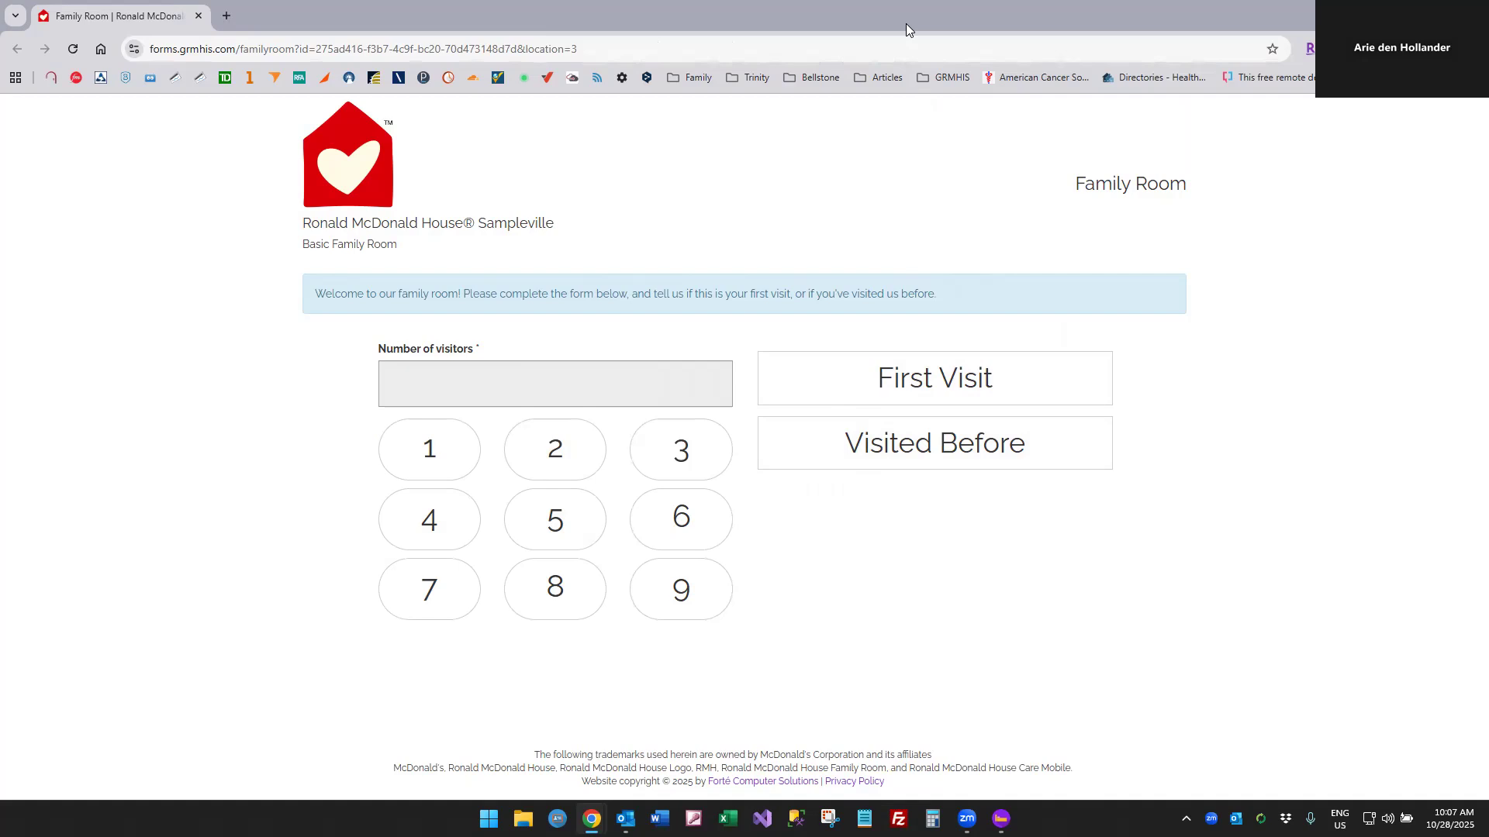
Open the web form of Family Room 2 in the browser through its direct link, and maximize the window
key("alt+Tab")
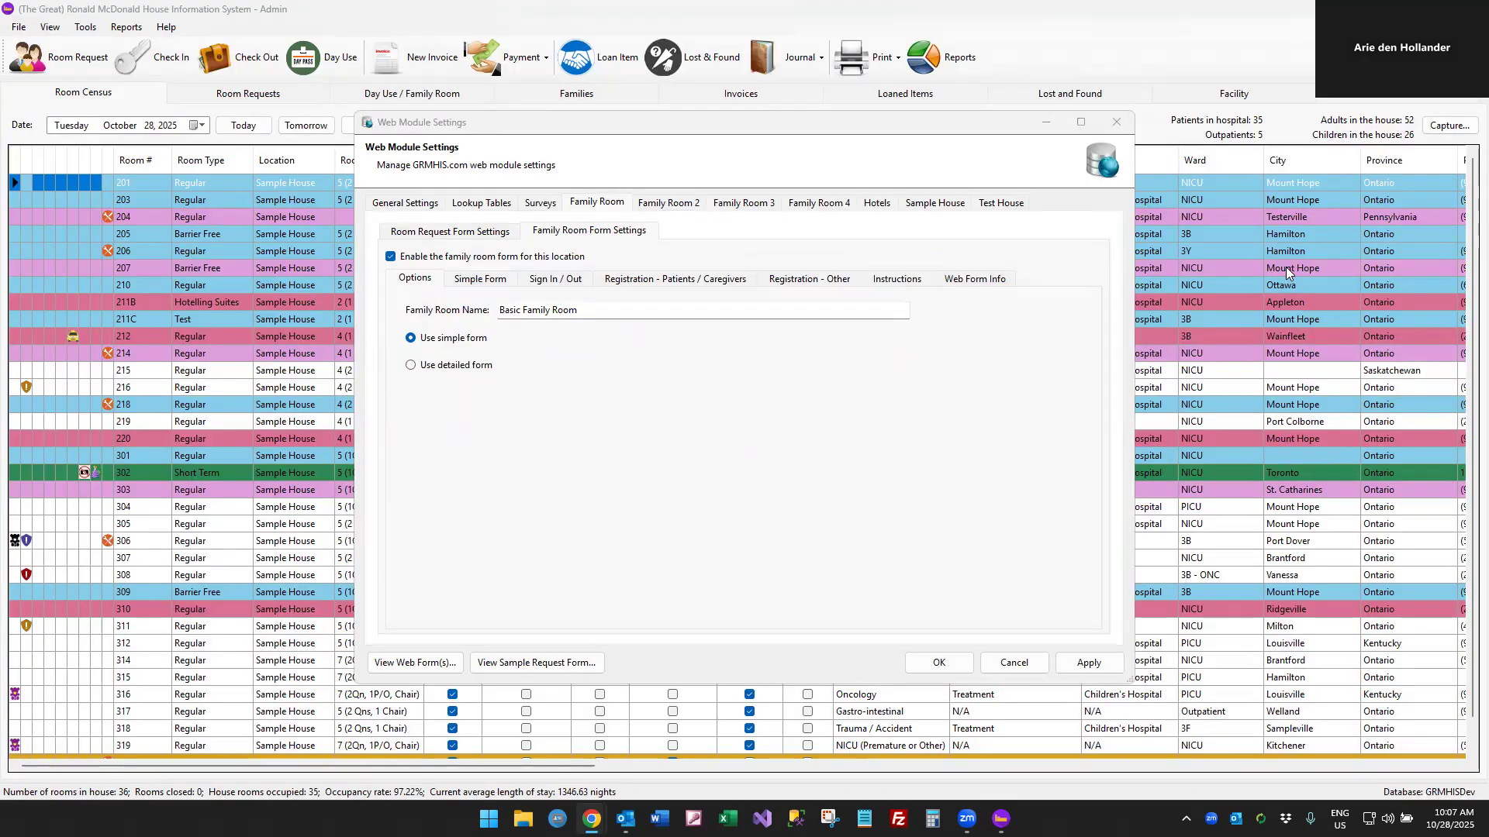
left_click(684, 208)
left_click(991, 281)
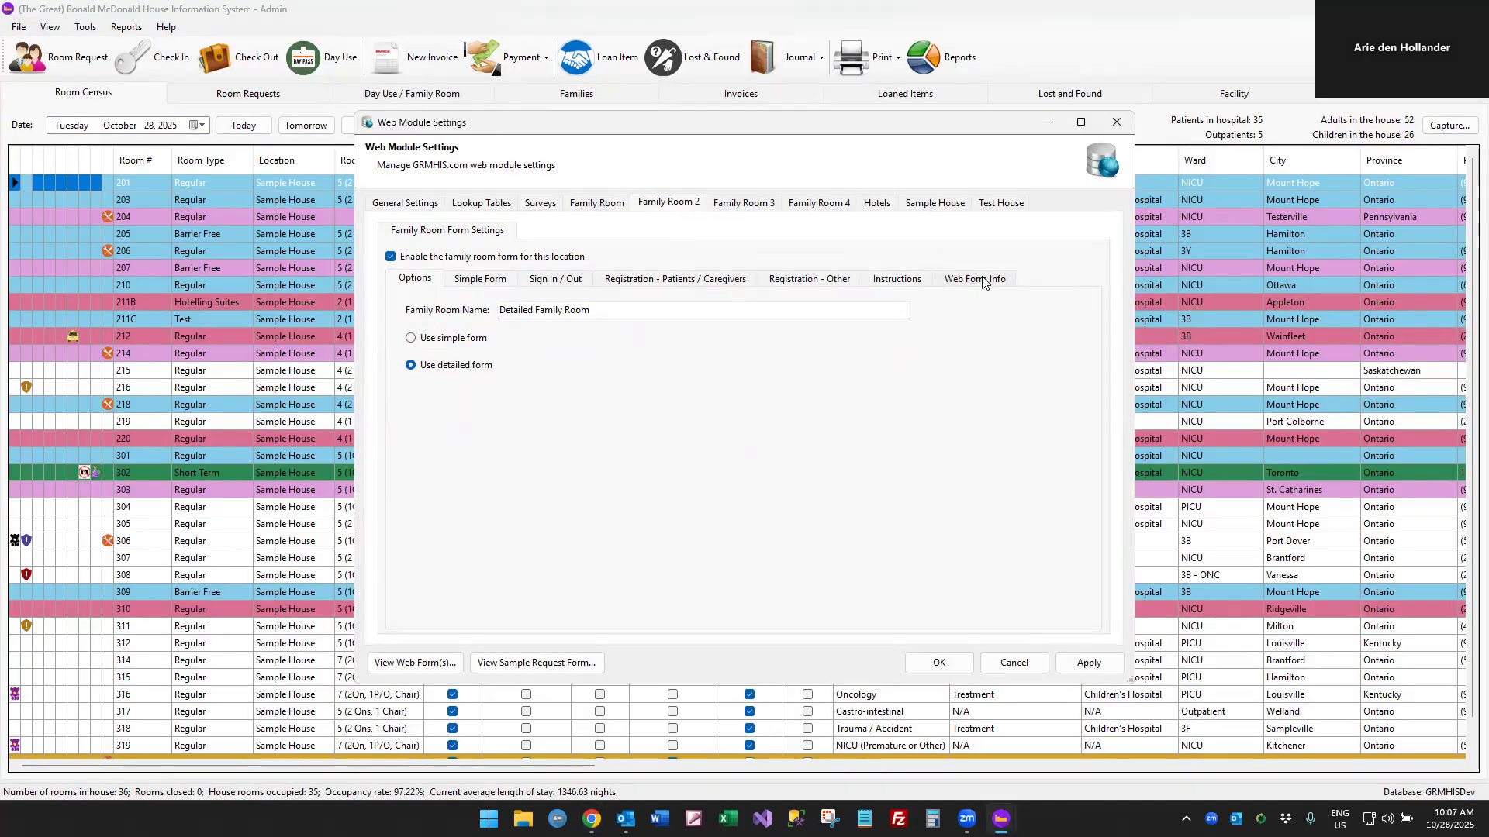
left_click(600, 358)
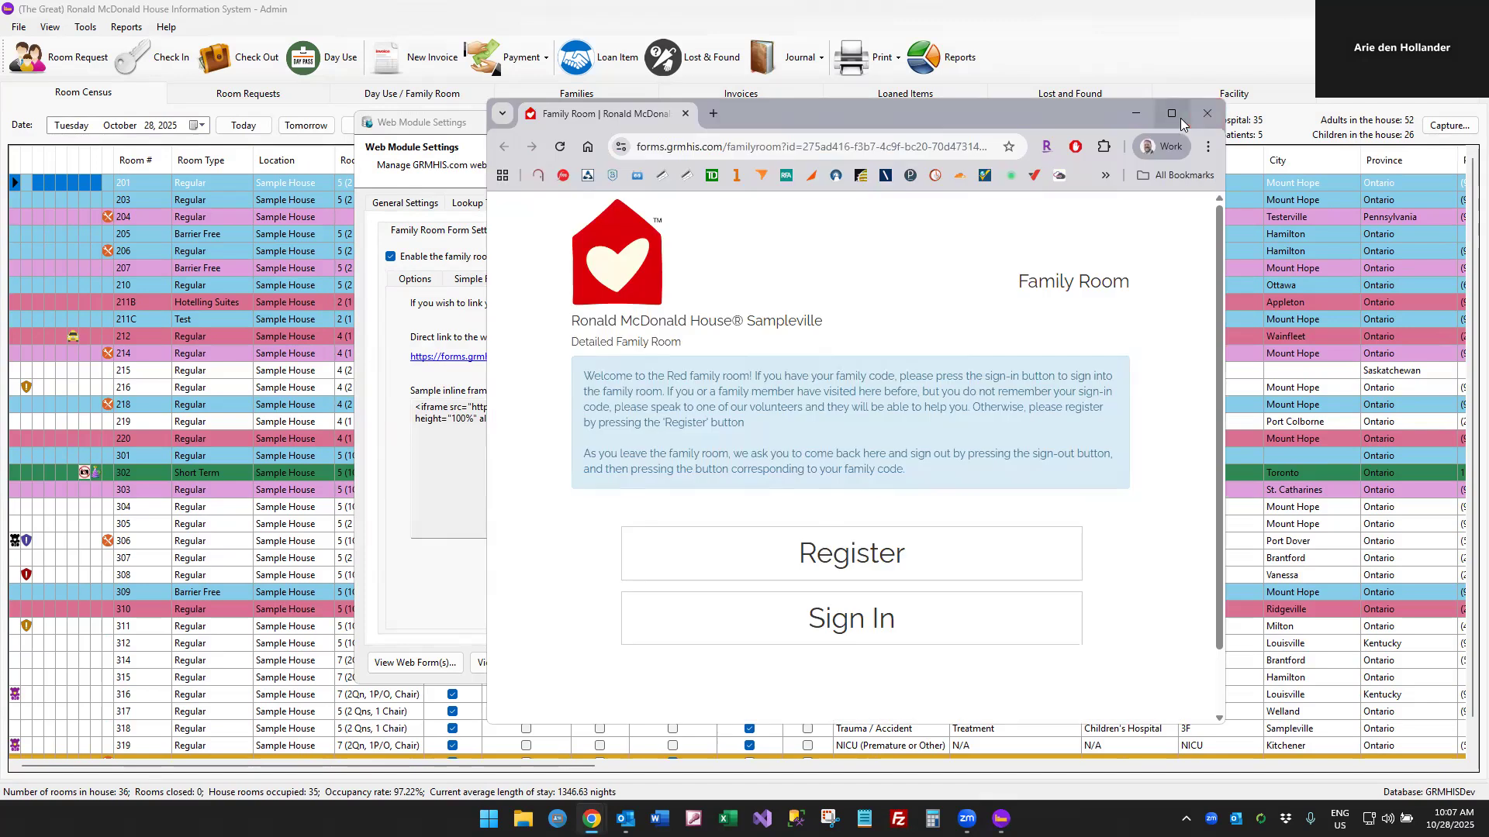
left_click(1181, 123)
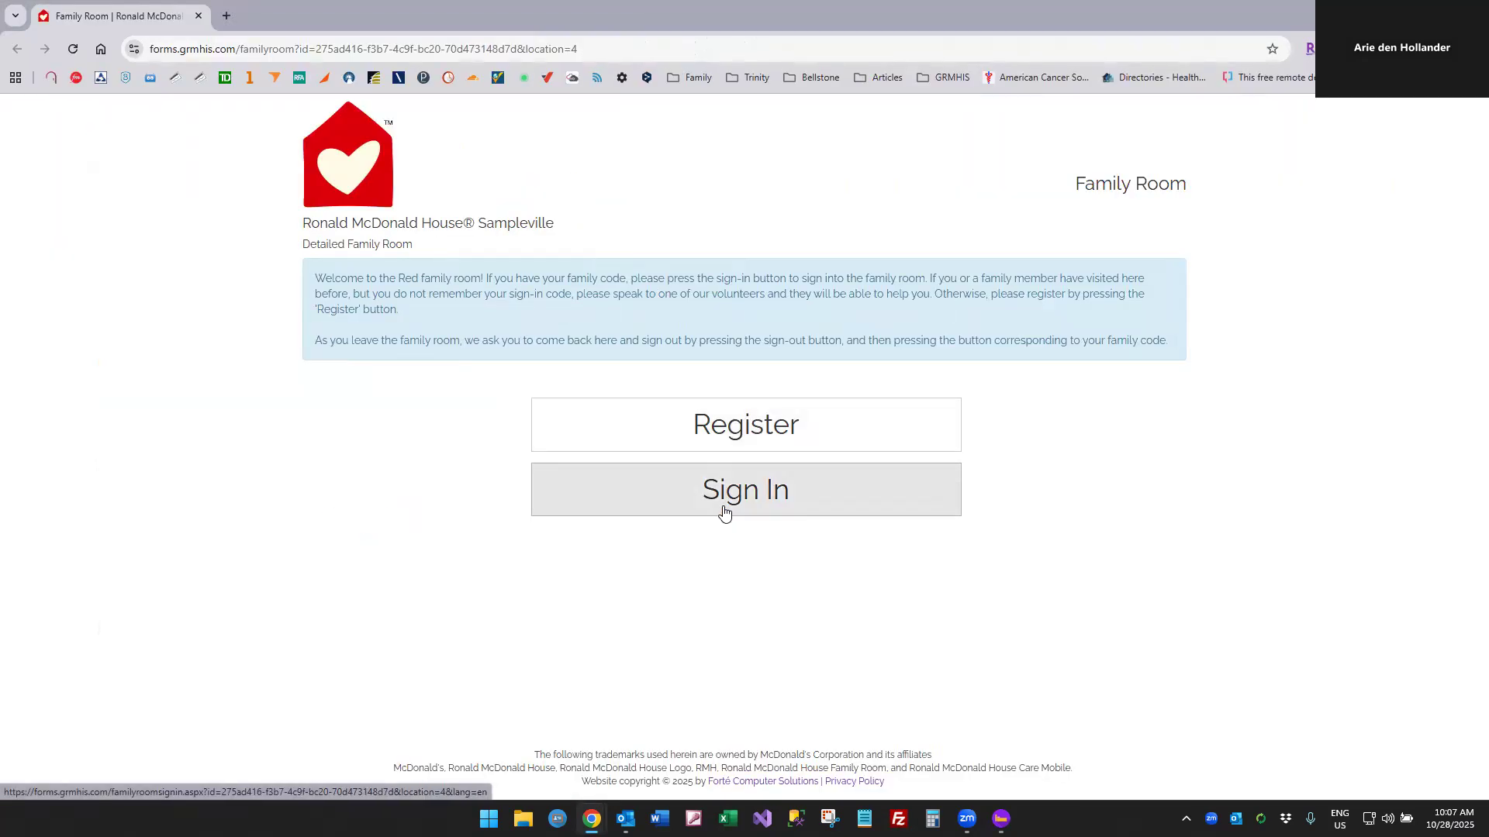